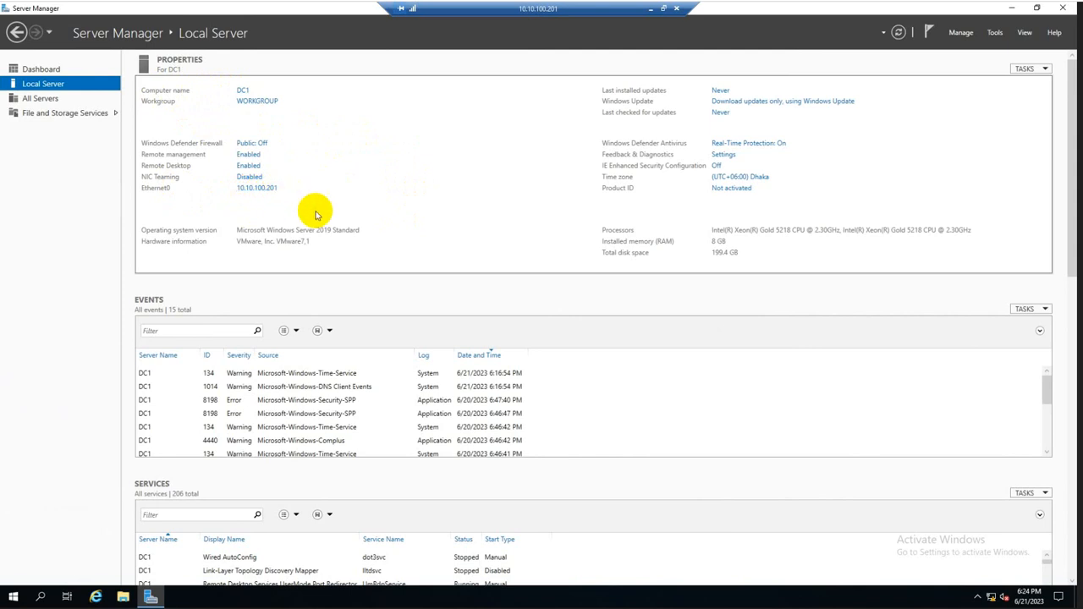
# Start adding roles and features from the dashboard, with DC1 from the server pool as the destination server
pyautogui.click(43, 70)
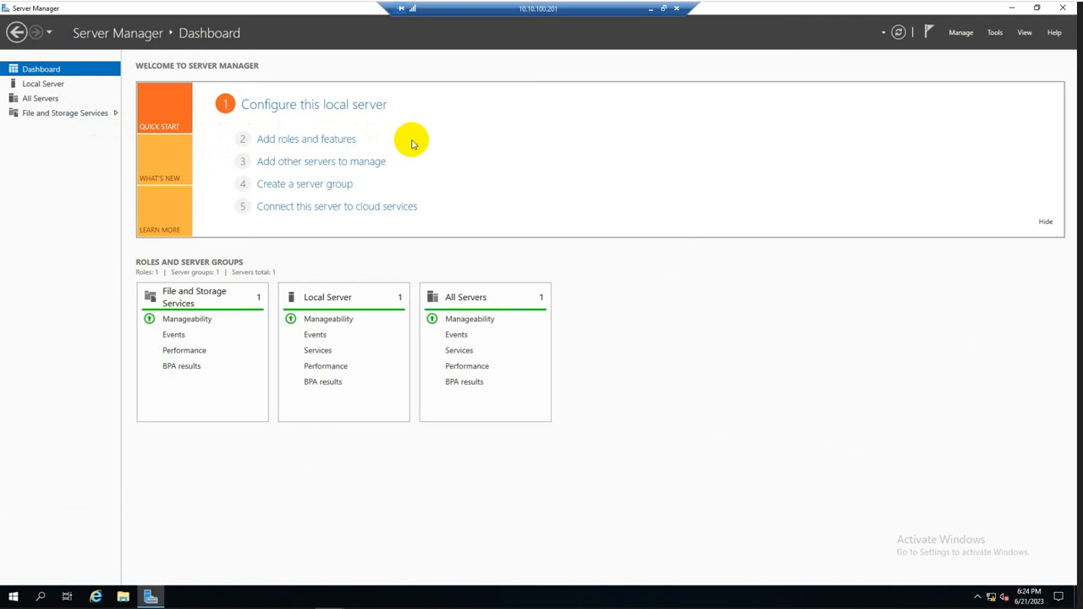
pyautogui.click(345, 141)
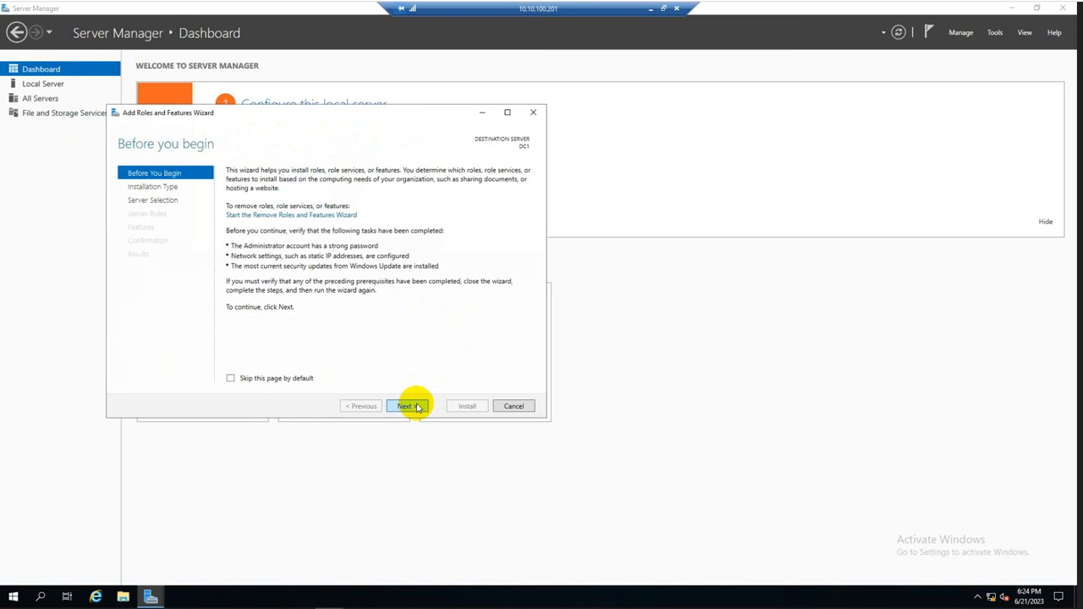
pyautogui.click(406, 406)
pyautogui.click(407, 406)
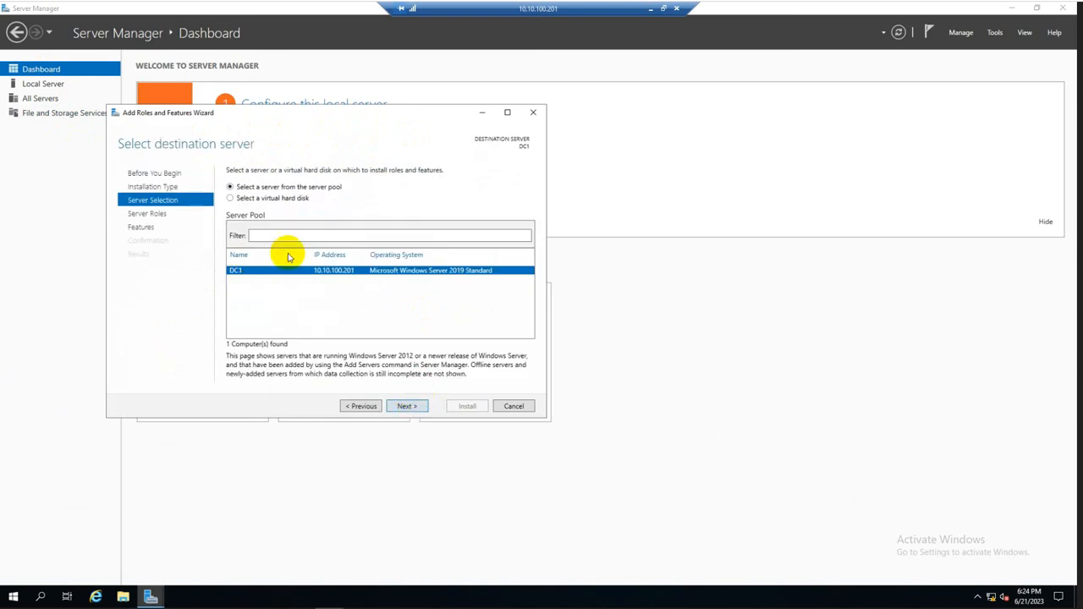
pyautogui.click(410, 407)
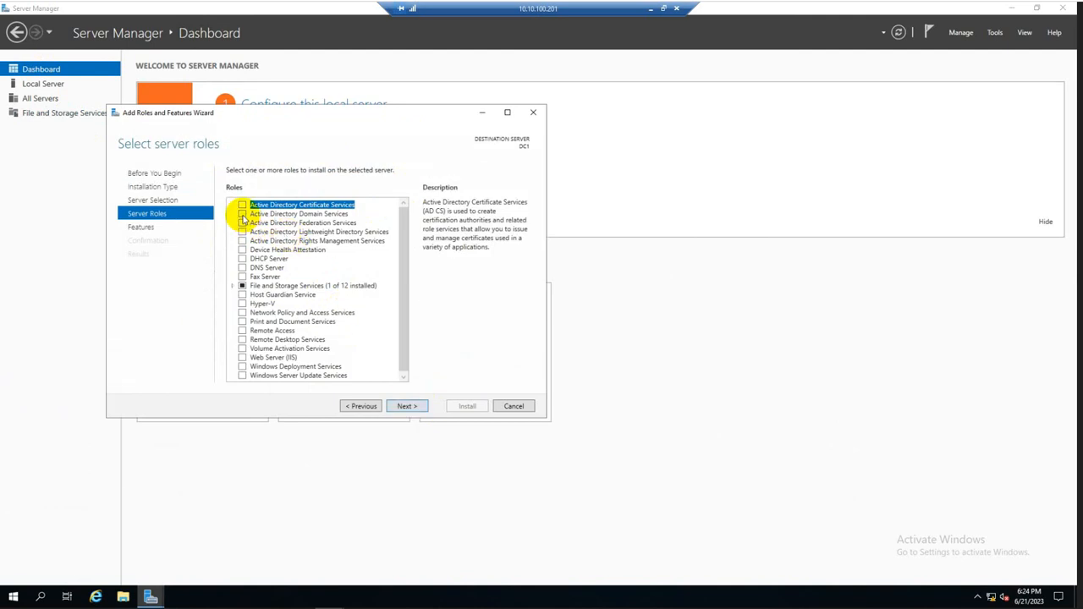
# Select the Active Directory Domain Services and DNS Server roles, including their required features and management tools
pyautogui.click(243, 214)
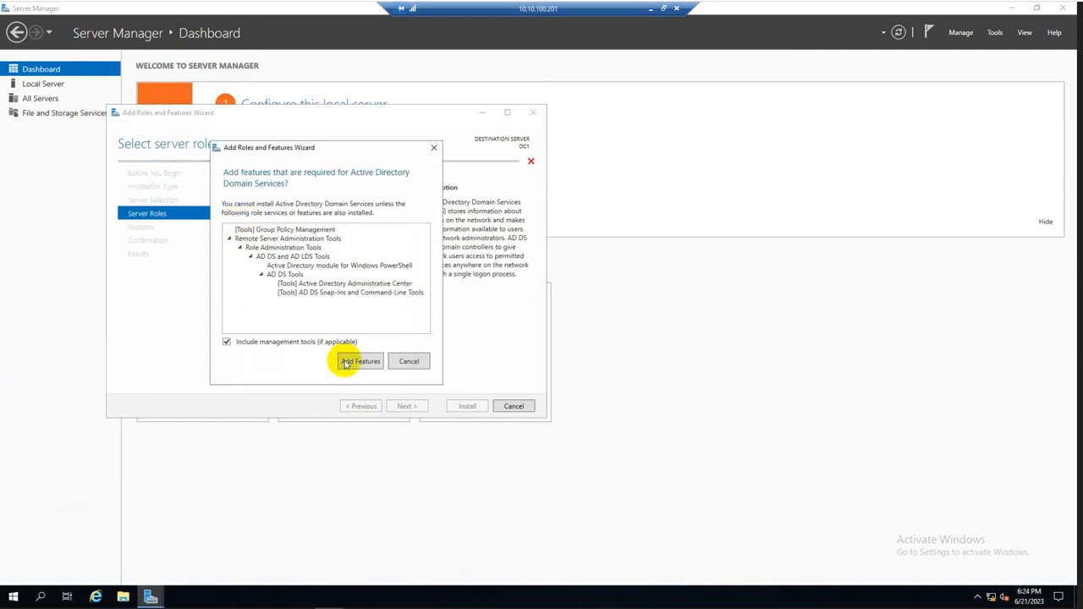
pyautogui.click(359, 361)
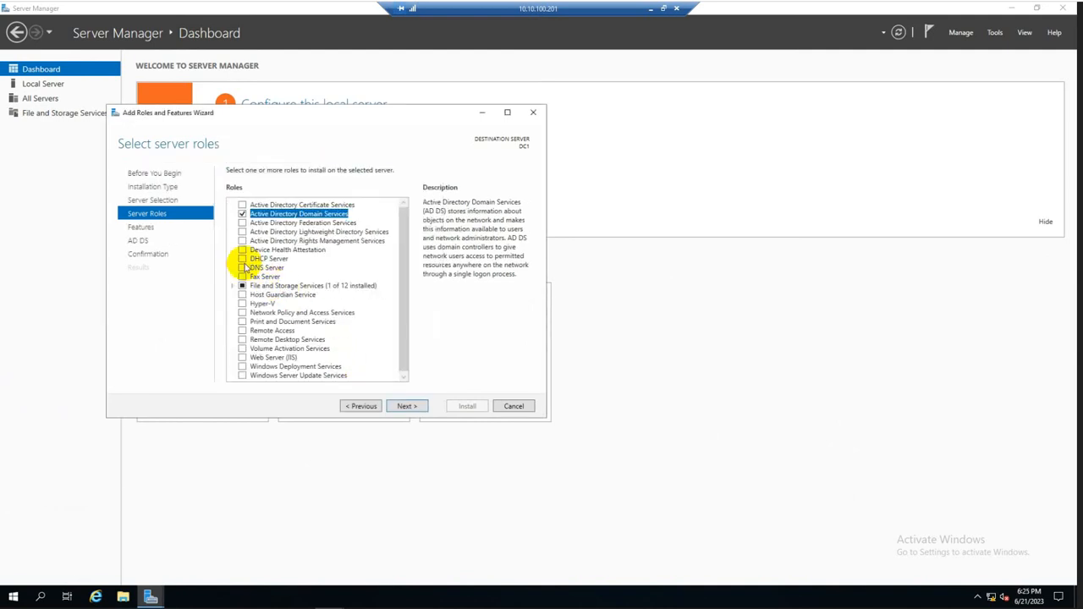
pyautogui.click(243, 267)
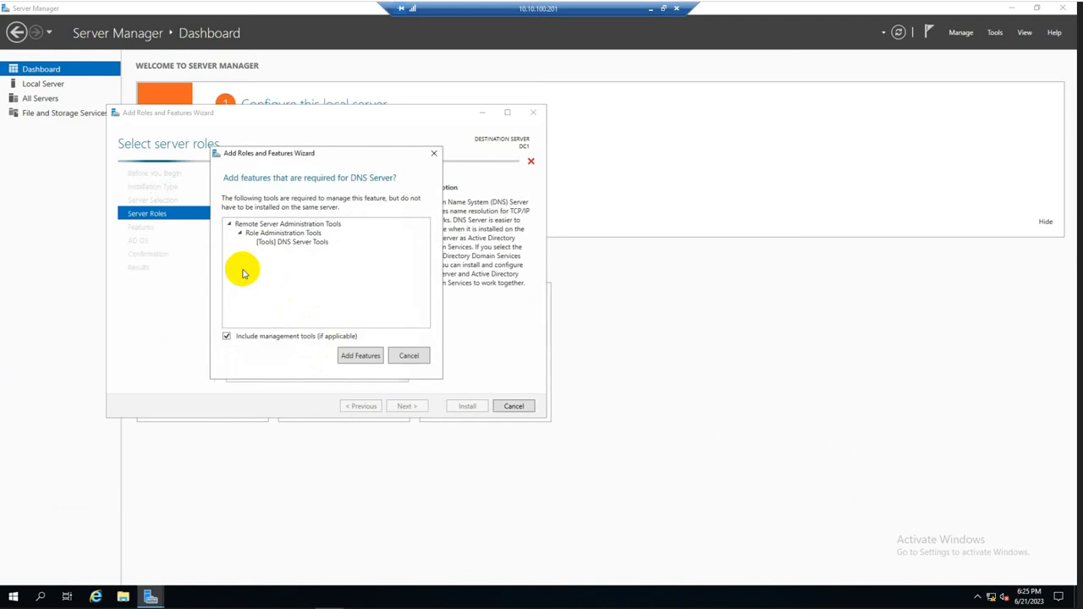
pyautogui.click(360, 357)
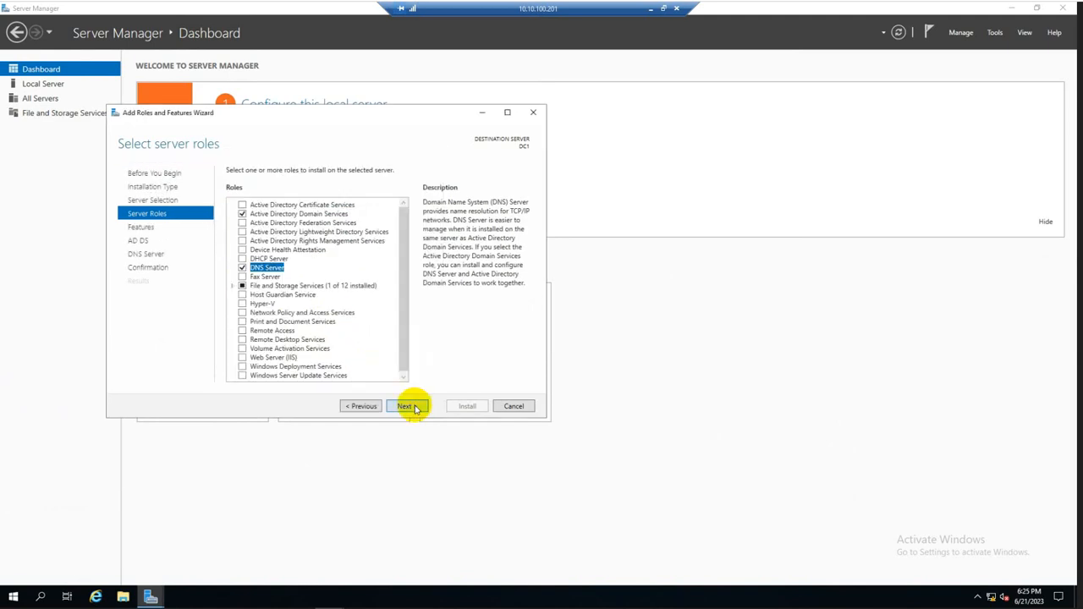
# Install the selected roles with the default features and close the wizard once the installation finishes
pyautogui.click(405, 406)
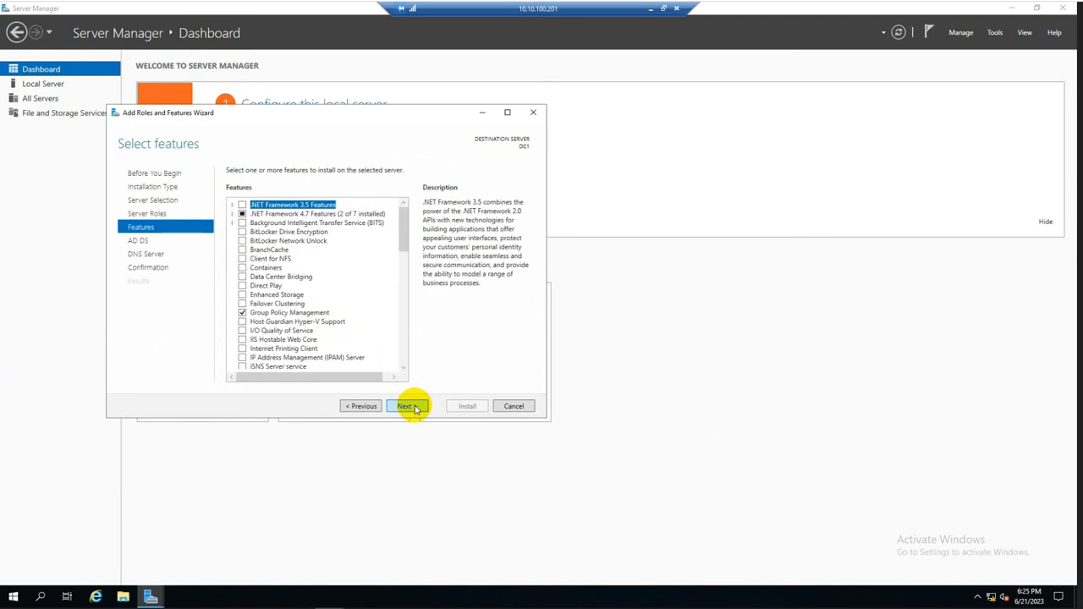
pyautogui.click(406, 406)
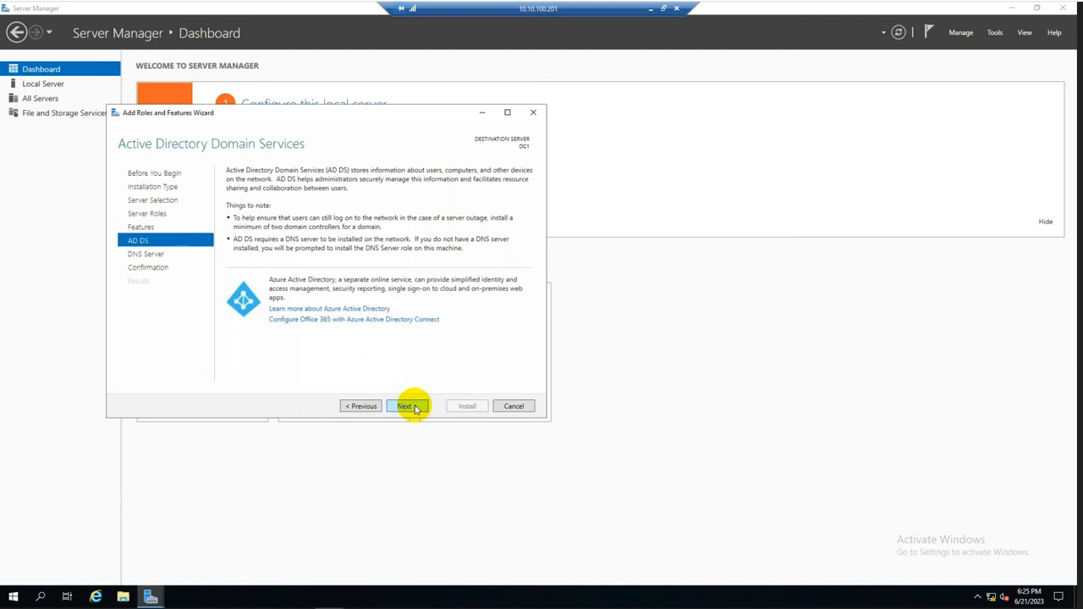
pyautogui.click(406, 406)
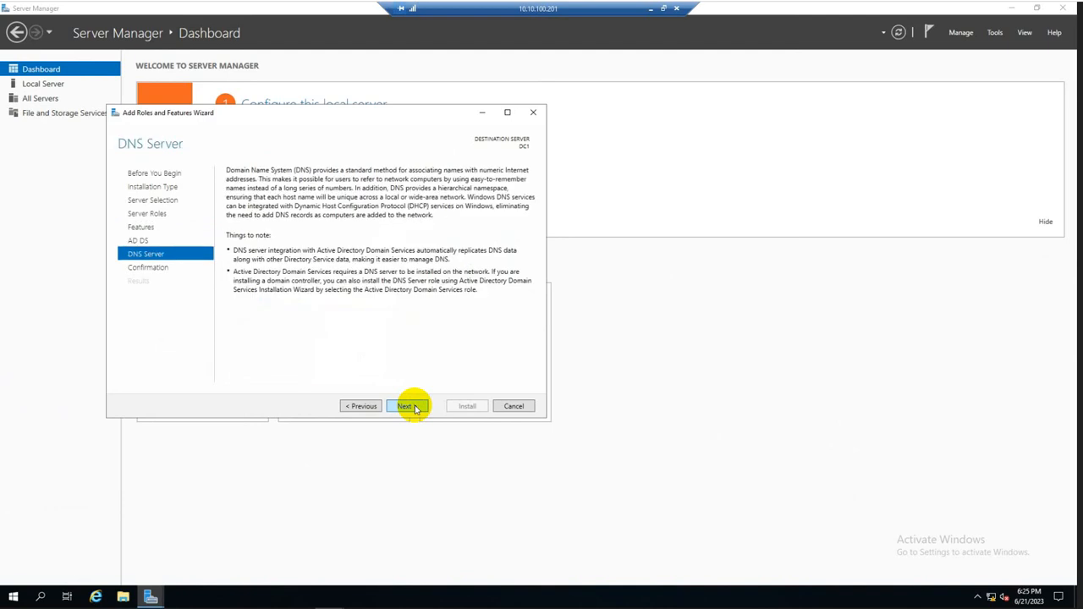
pyautogui.click(405, 406)
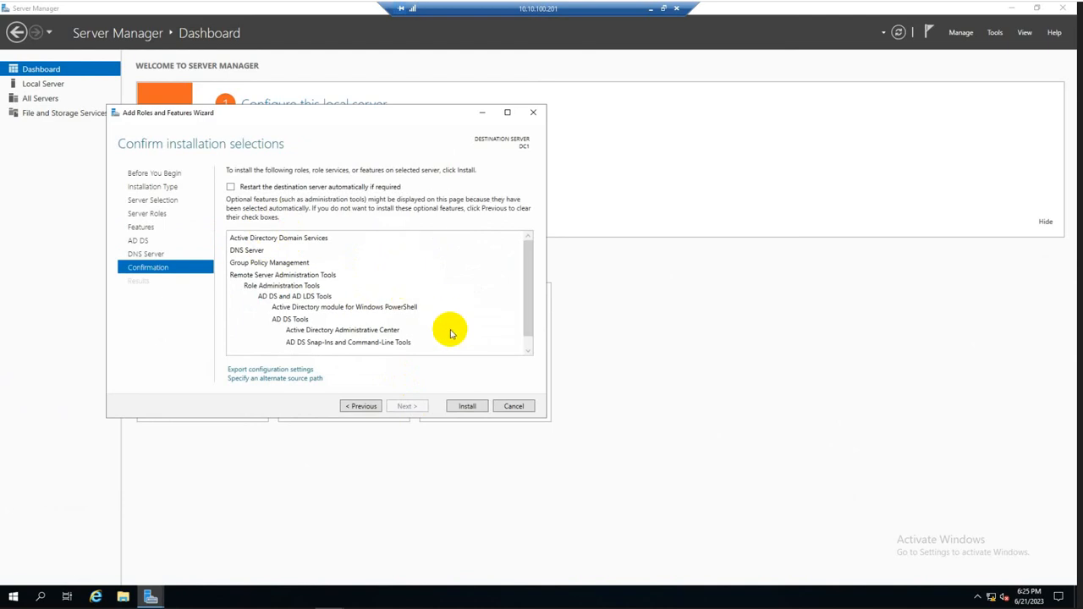
pyautogui.scroll(-1, 449, 330)
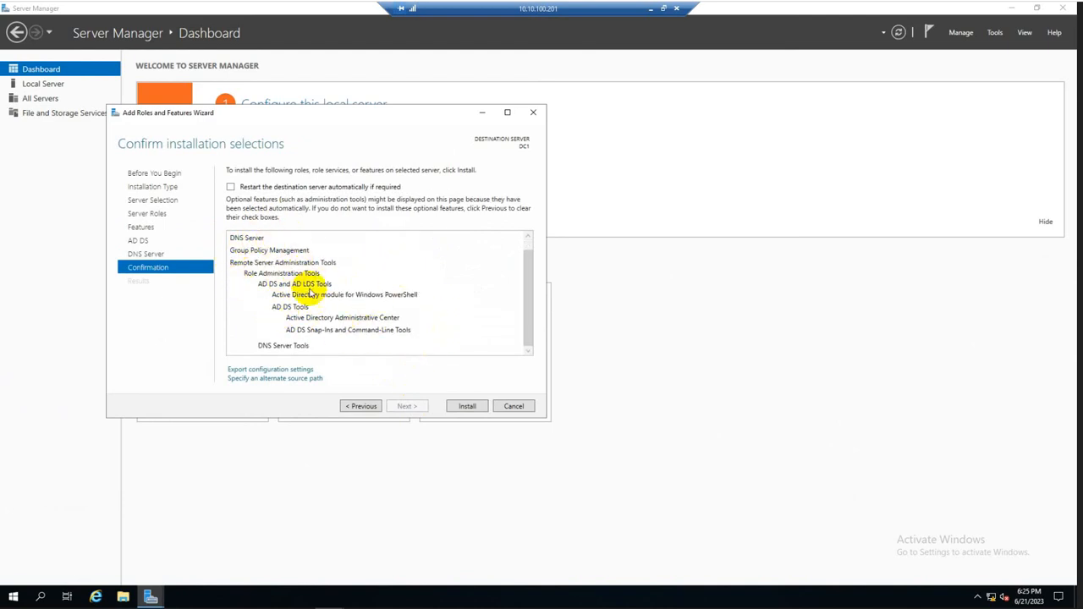
pyautogui.click(468, 407)
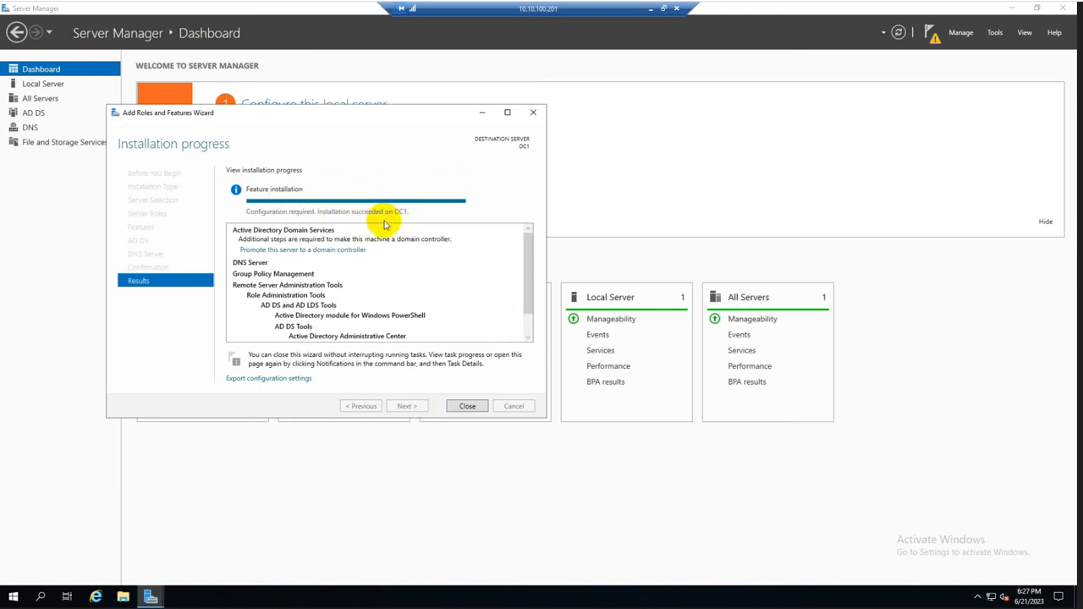
pyautogui.click(468, 407)
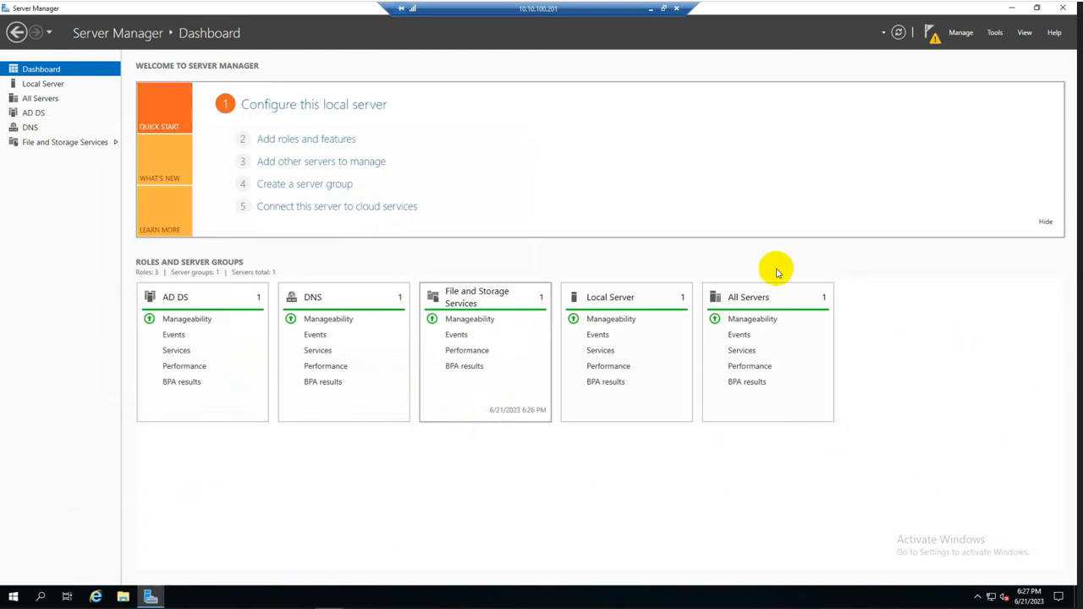
# Start promoting the server to a domain controller in a new forest with the root domain name cloudtech.lab
pyautogui.click(933, 36)
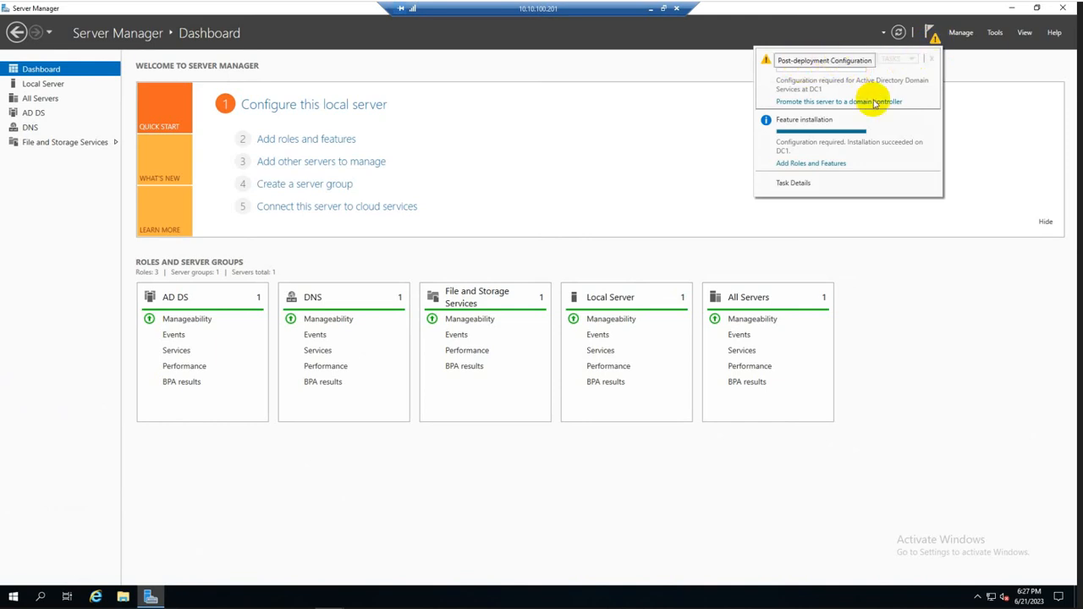
pyautogui.click(818, 102)
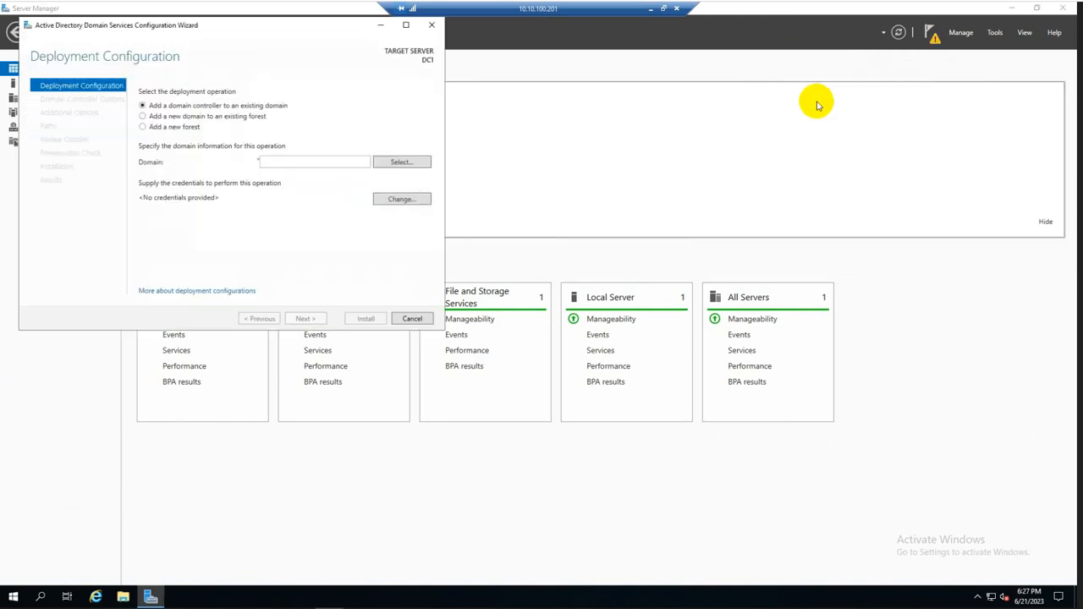
pyautogui.click(186, 129)
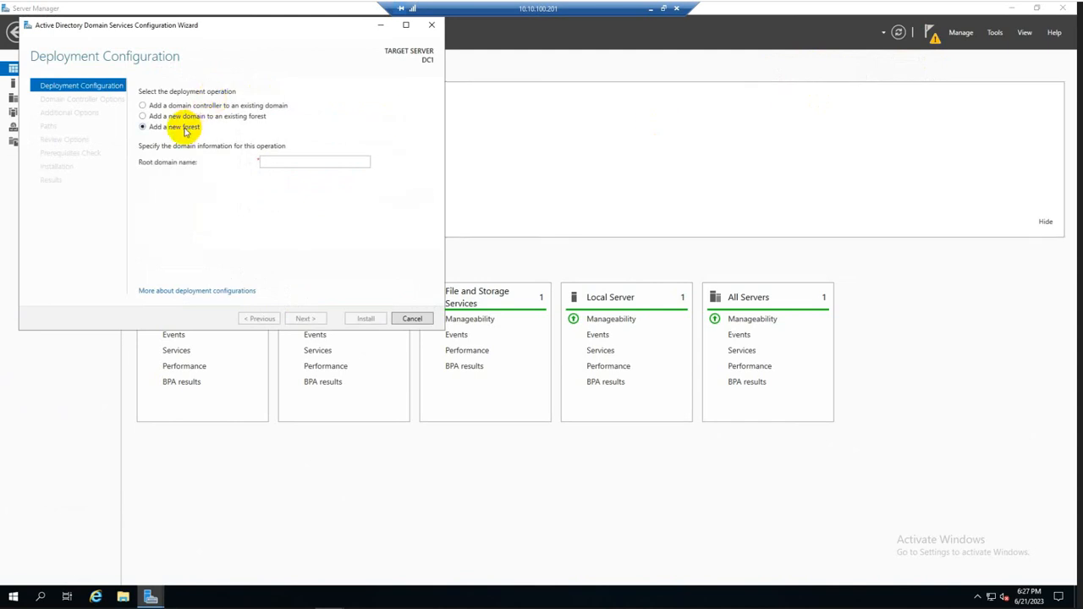
pyautogui.click(265, 161)
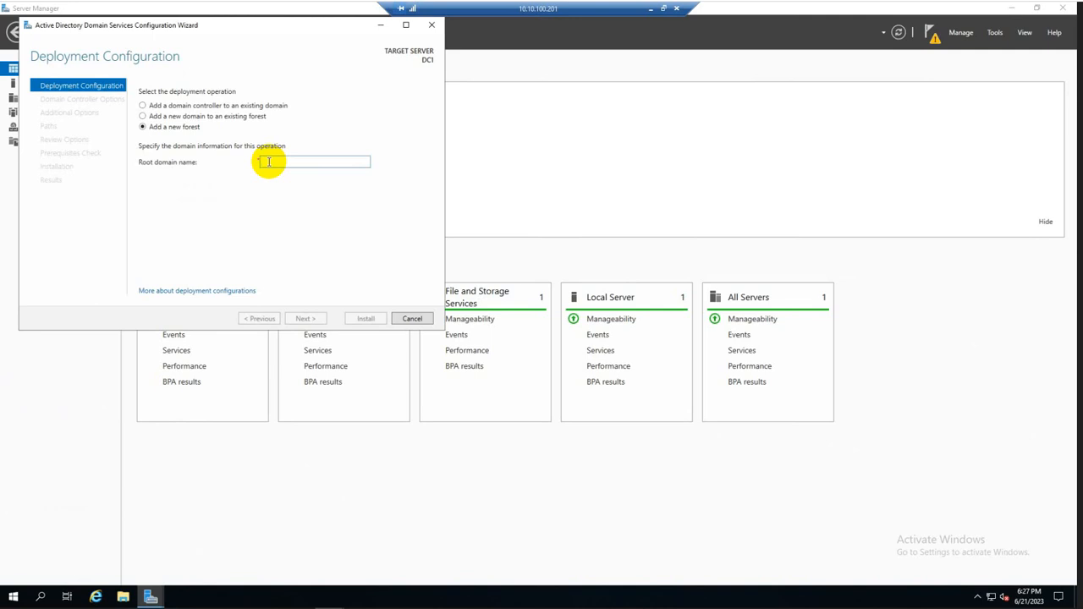
pyautogui.write('cloud')
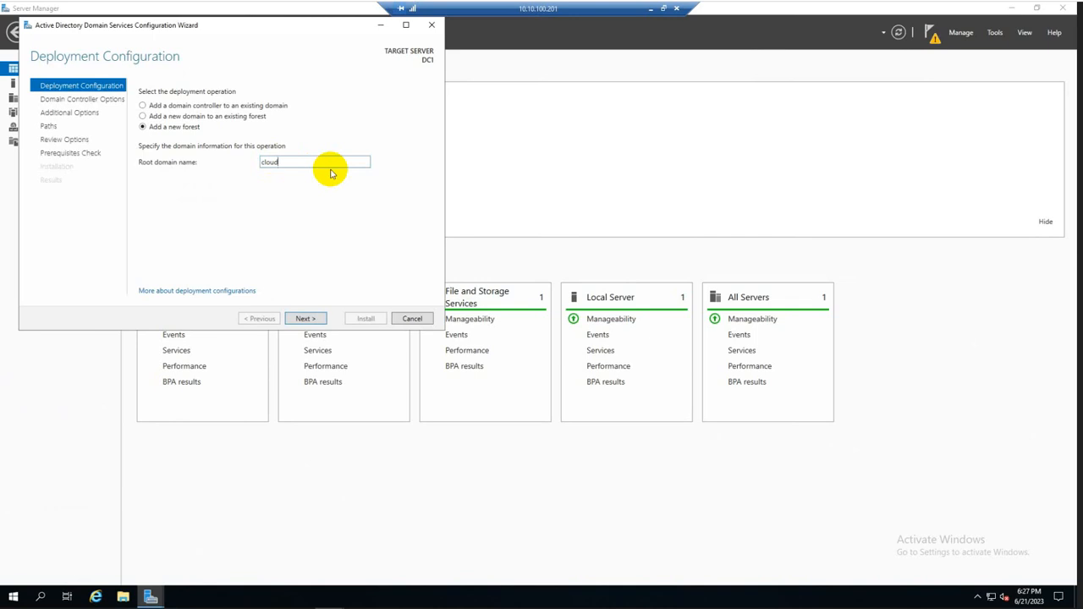
pyautogui.write('tech.lab')
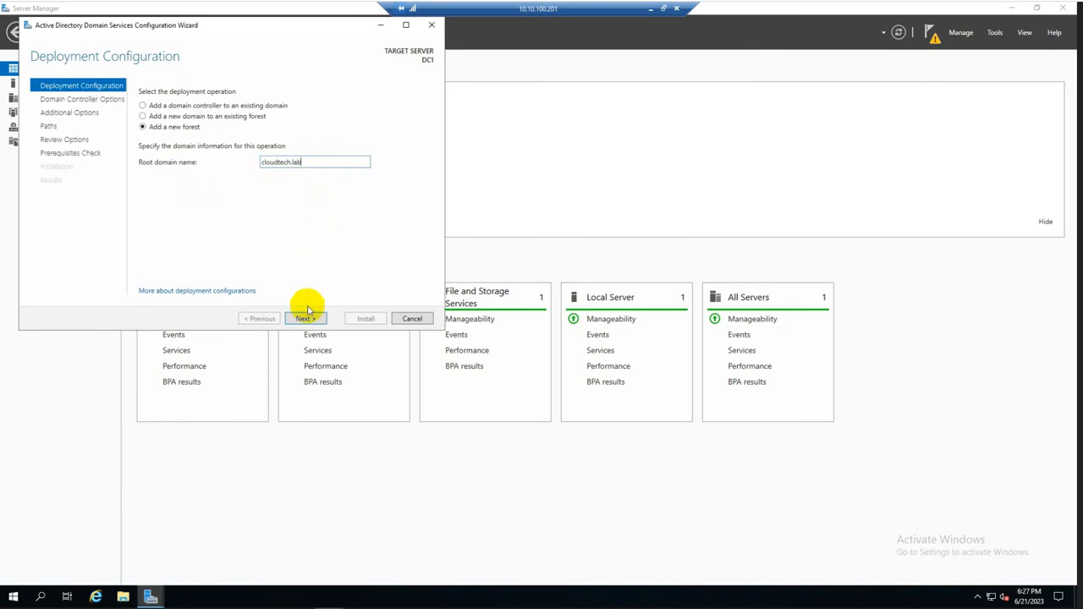
pyautogui.click(306, 319)
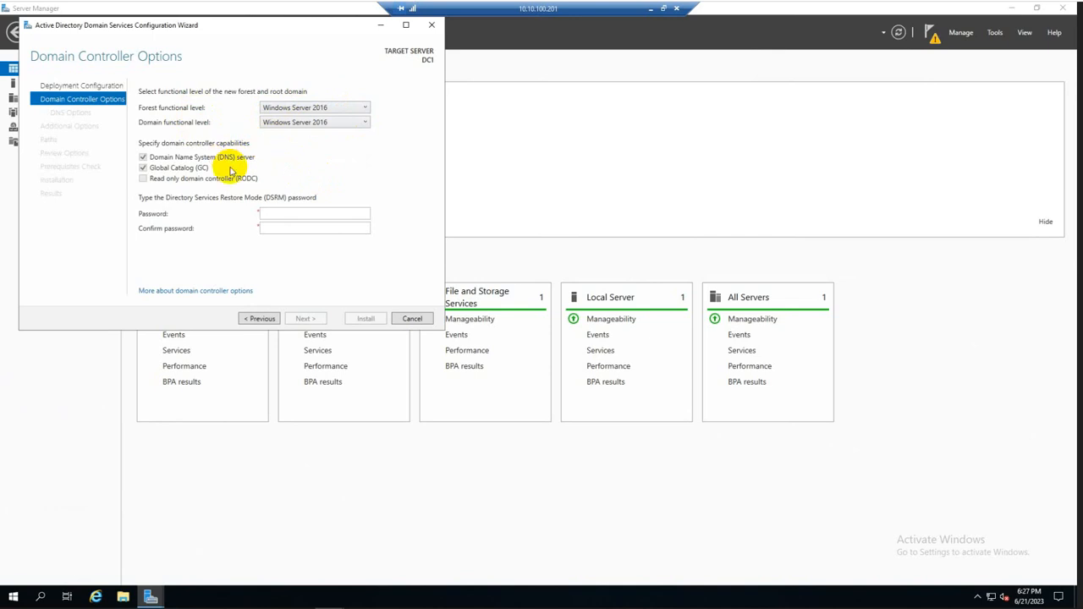
# Enter and confirm the Directory Services Restore Mode password, keeping the default domain controller options
pyautogui.click(267, 213)
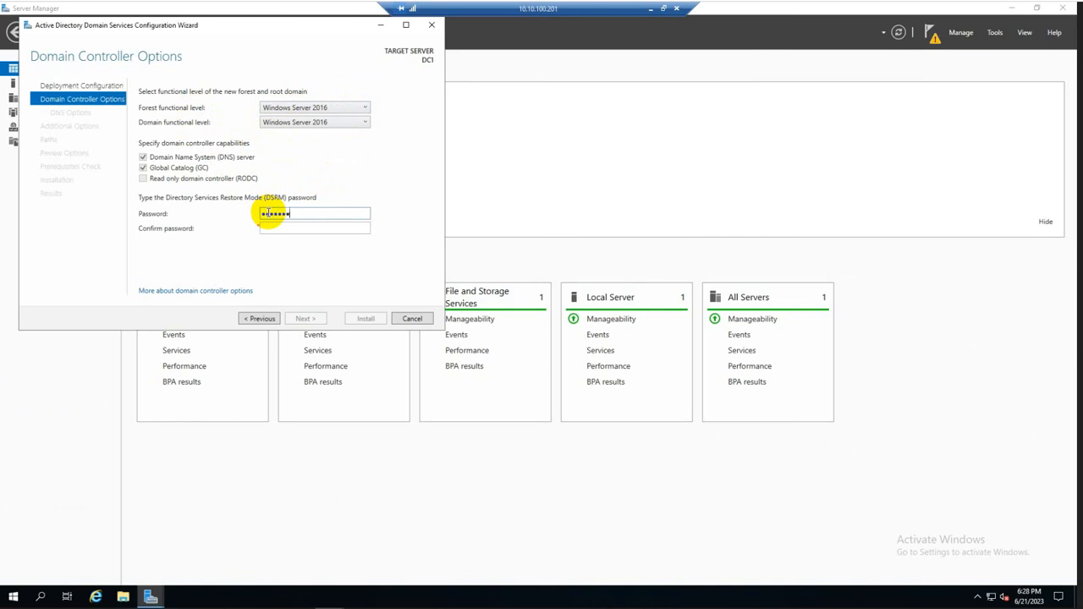
pyautogui.press('Tab')
pyautogui.write('••••••••••')
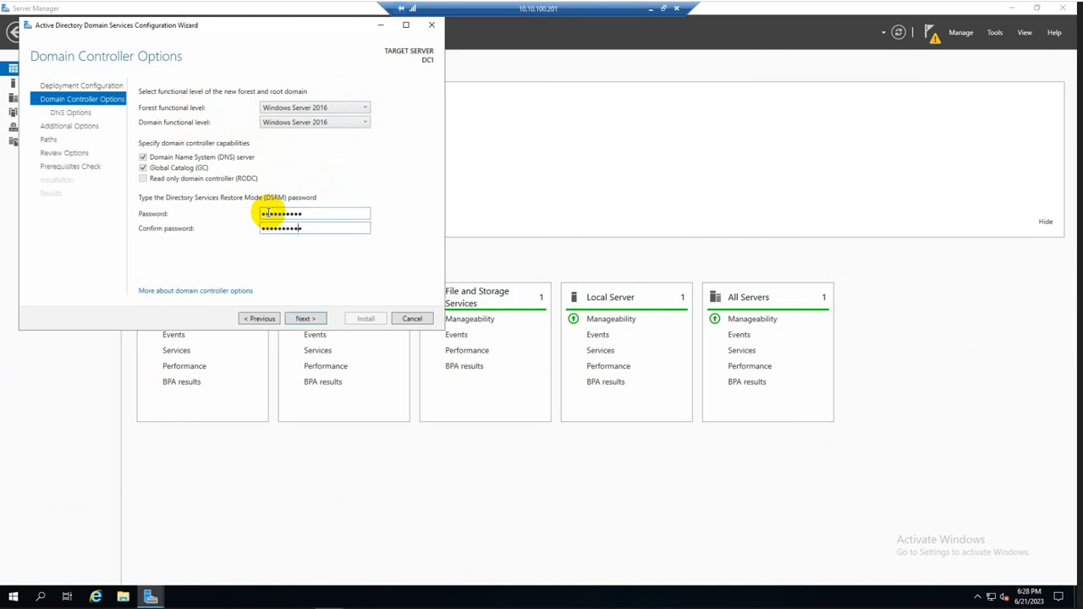
pyautogui.click(305, 319)
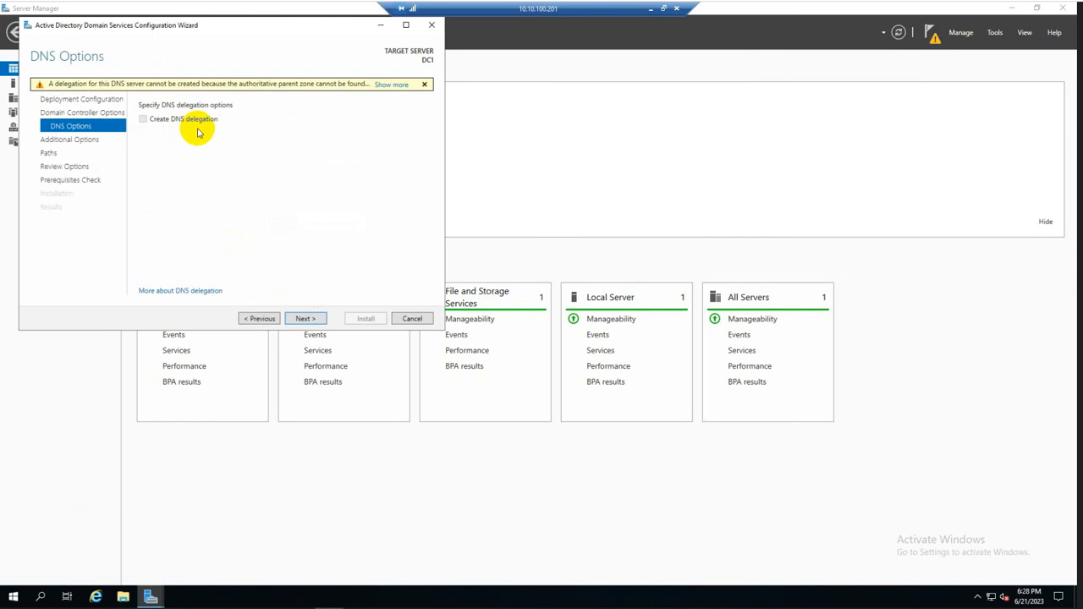
# Accept the default DNS, NetBIOS name and path settings, review the selections, and install the domain controller configuration
pyautogui.click(306, 320)
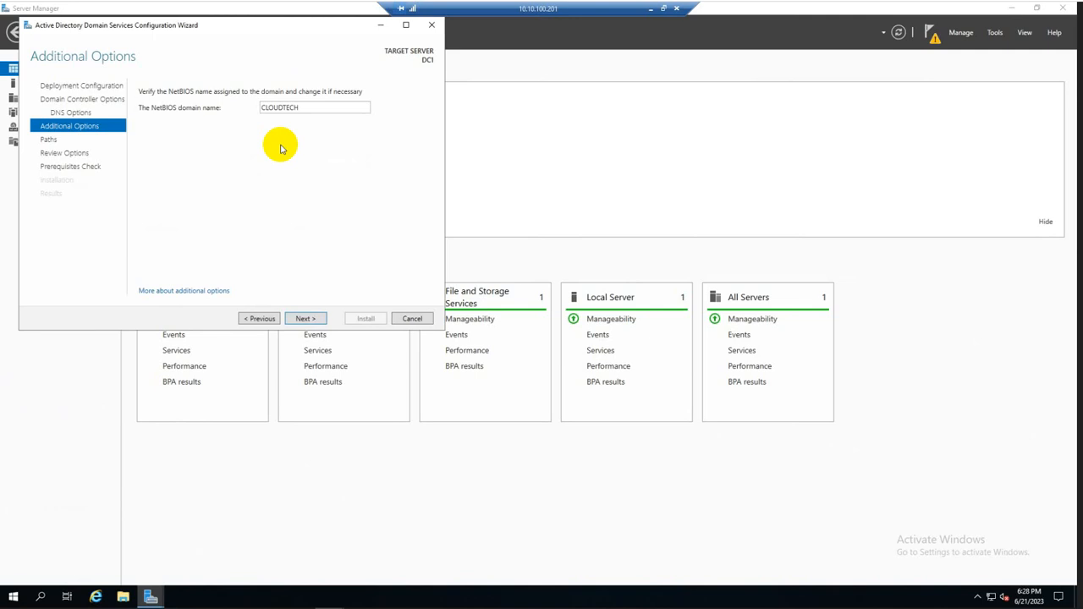
pyautogui.click(305, 319)
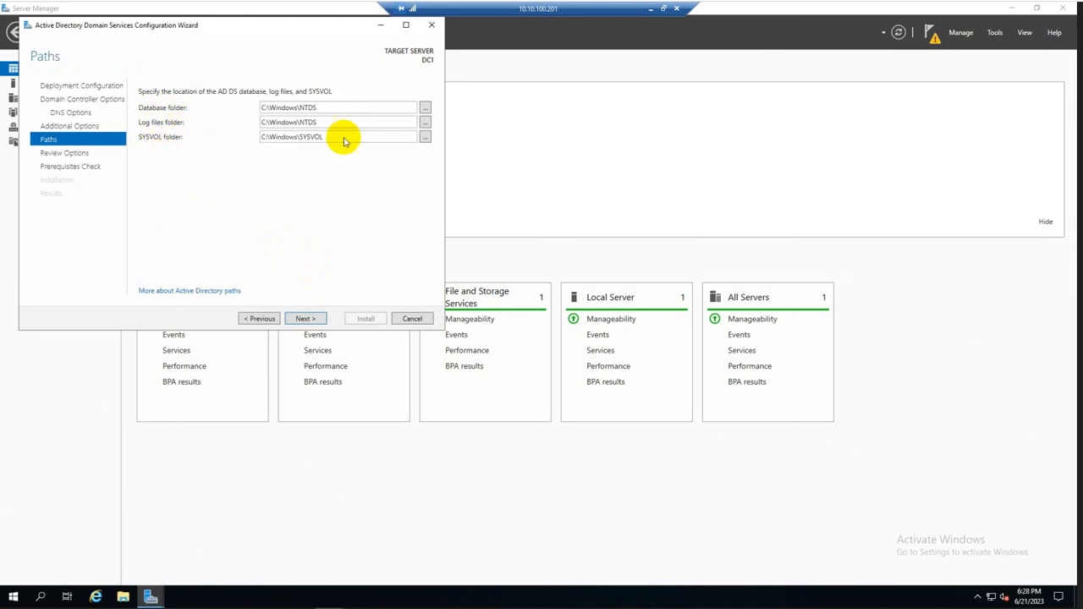
pyautogui.click(302, 319)
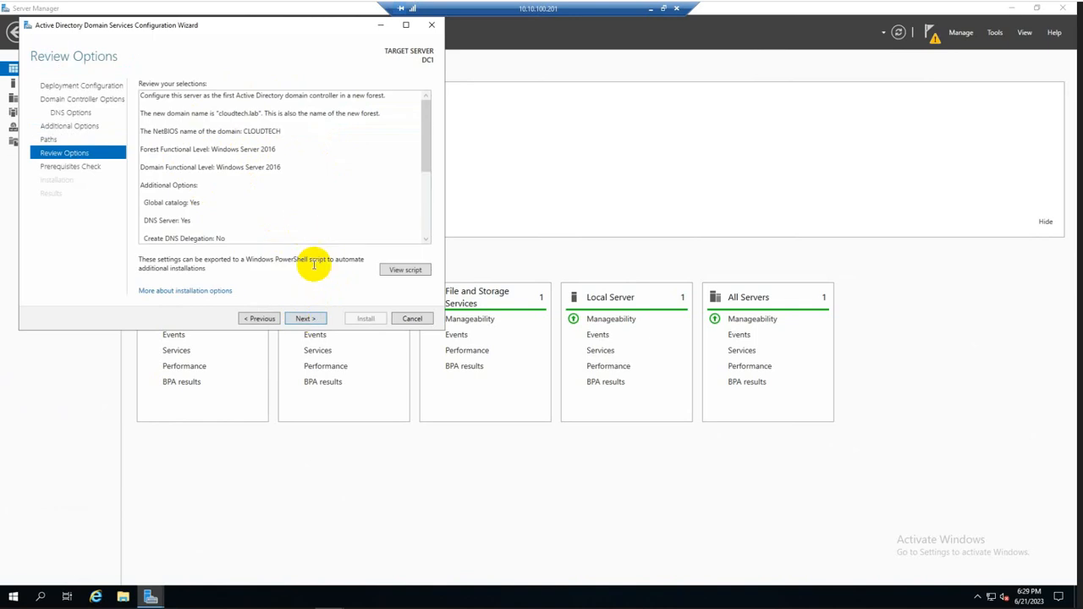
pyautogui.moveTo(425, 142); pyautogui.dragTo(423, 103)
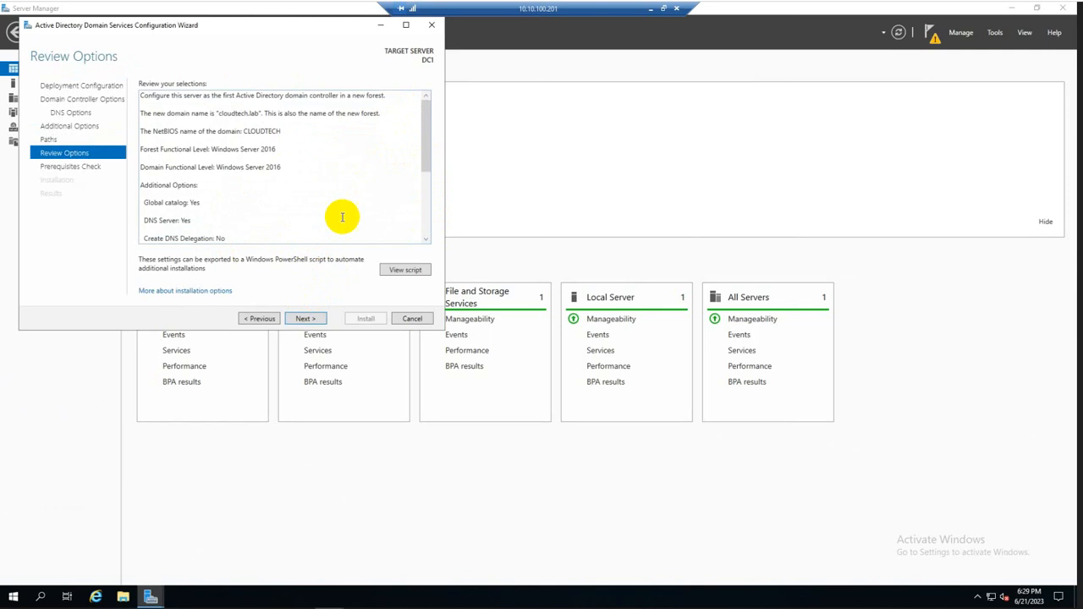
pyautogui.click(307, 318)
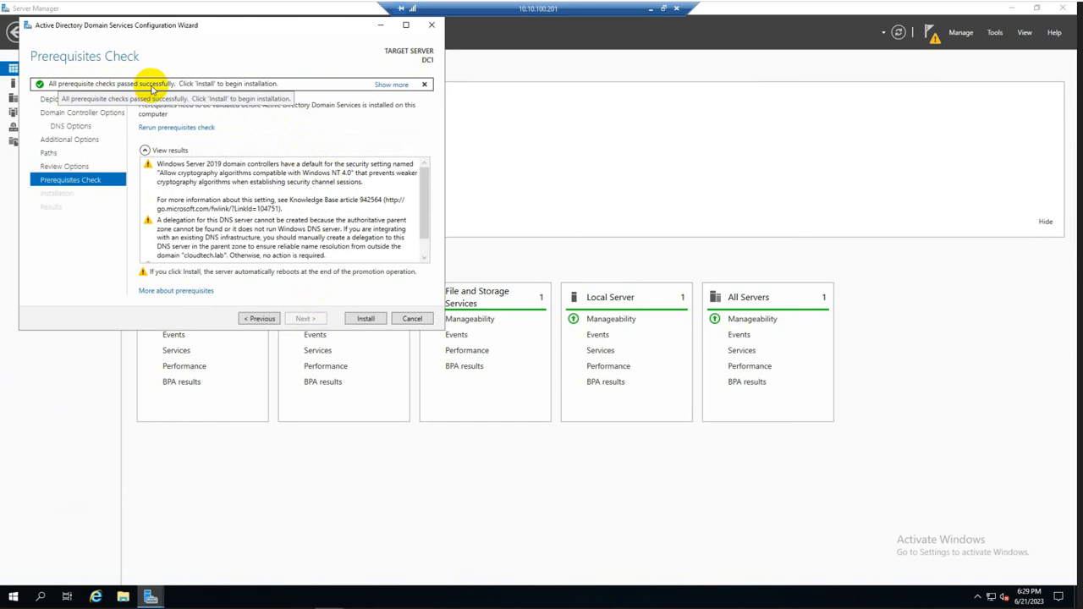
pyautogui.click(360, 320)
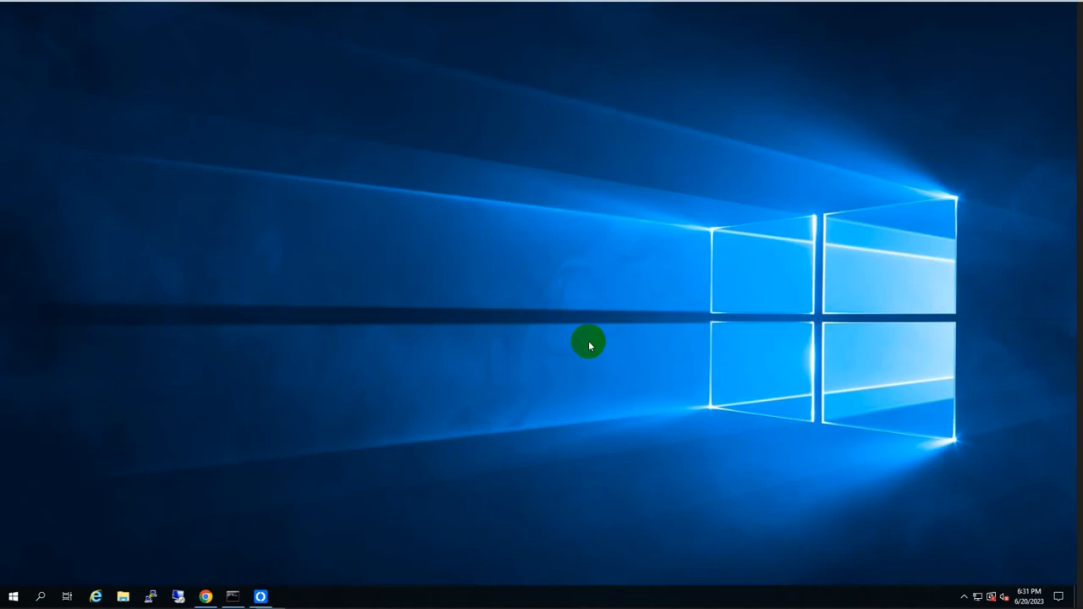
pyautogui.rightClick(419, 287)
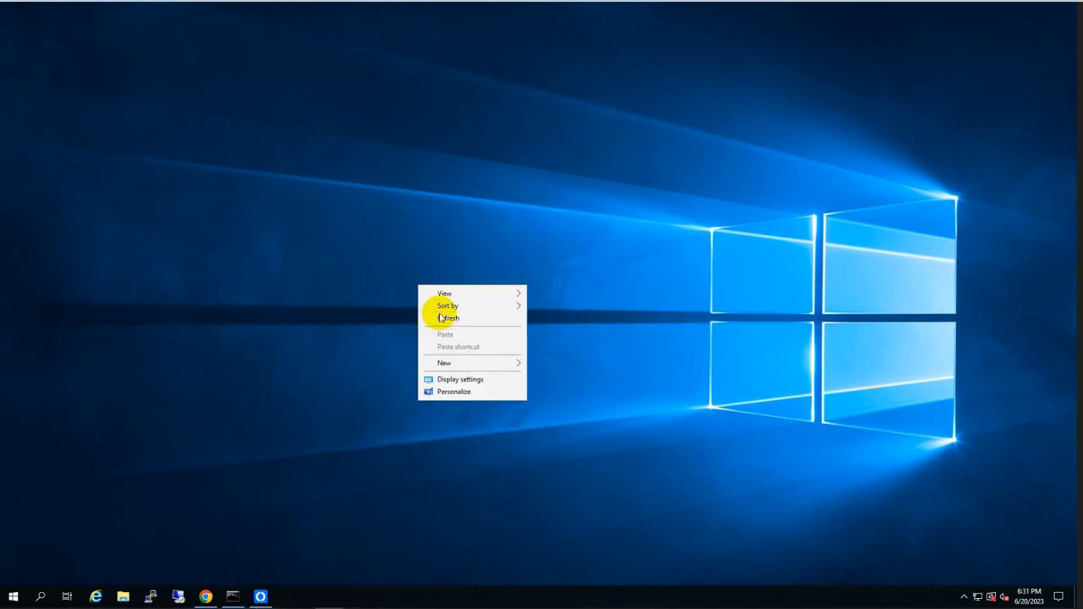
pyautogui.click(440, 319)
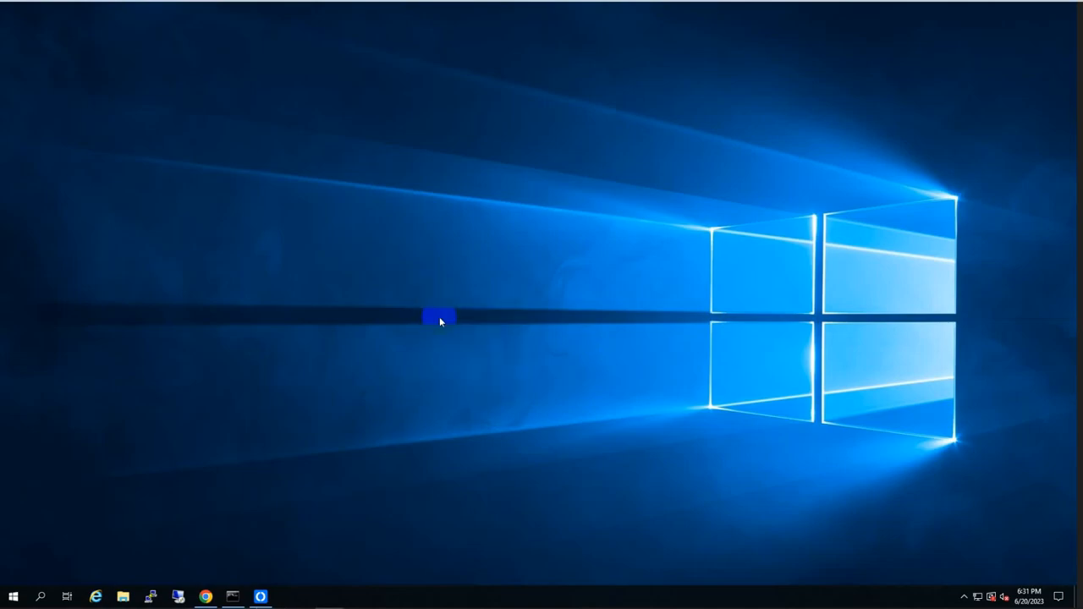
# Switch to Command Prompt and rerun the continuous ping to 10.10.100.201 to check whether the server is back online
pyautogui.click(233, 596)
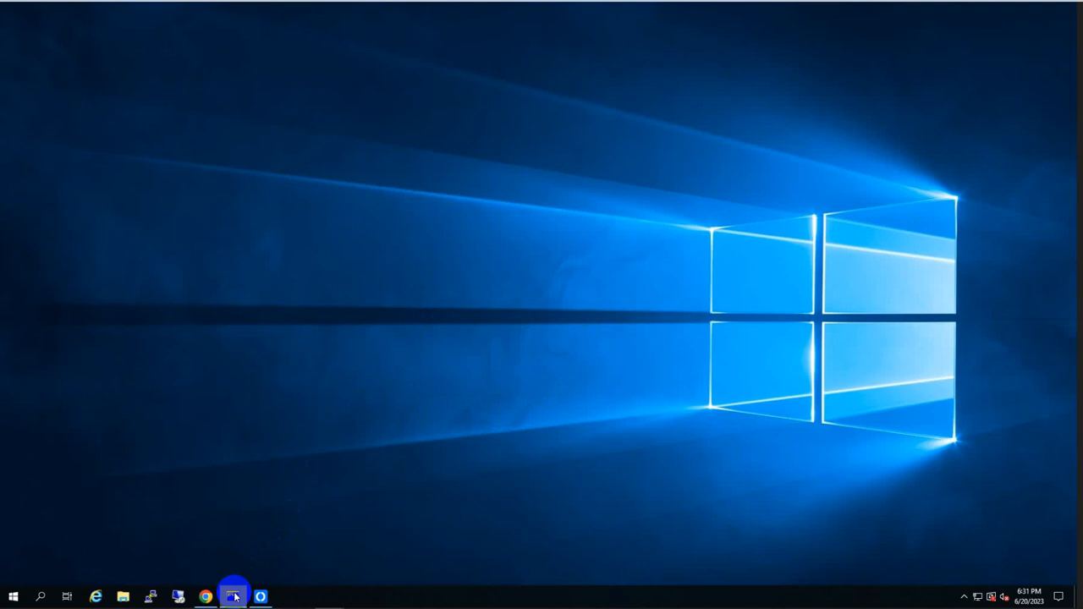
pyautogui.click(389, 348)
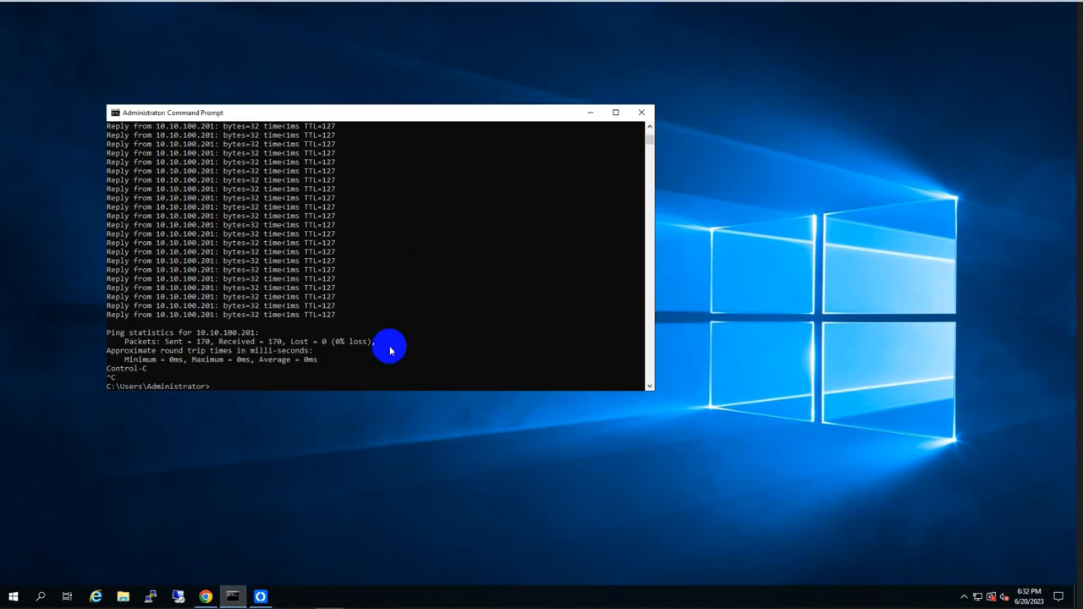
pyautogui.press('Up')
pyautogui.press('Return')
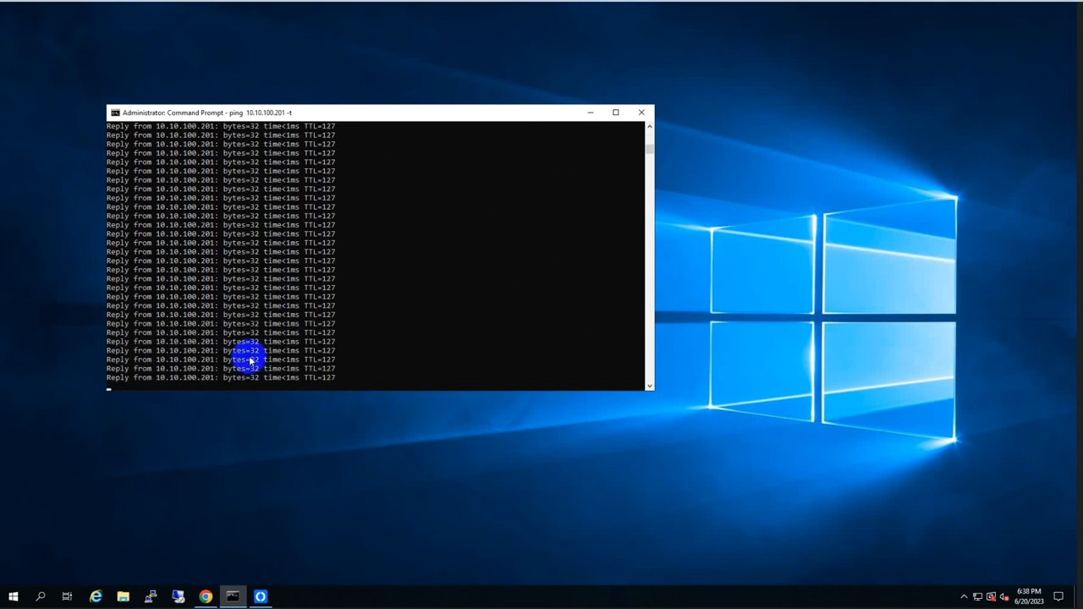
# Reconnect to 10.10.100.201 with Remote Desktop Connection, entering the domain administrator's password and accepting the remote computer's identity
pyautogui.click(178, 597)
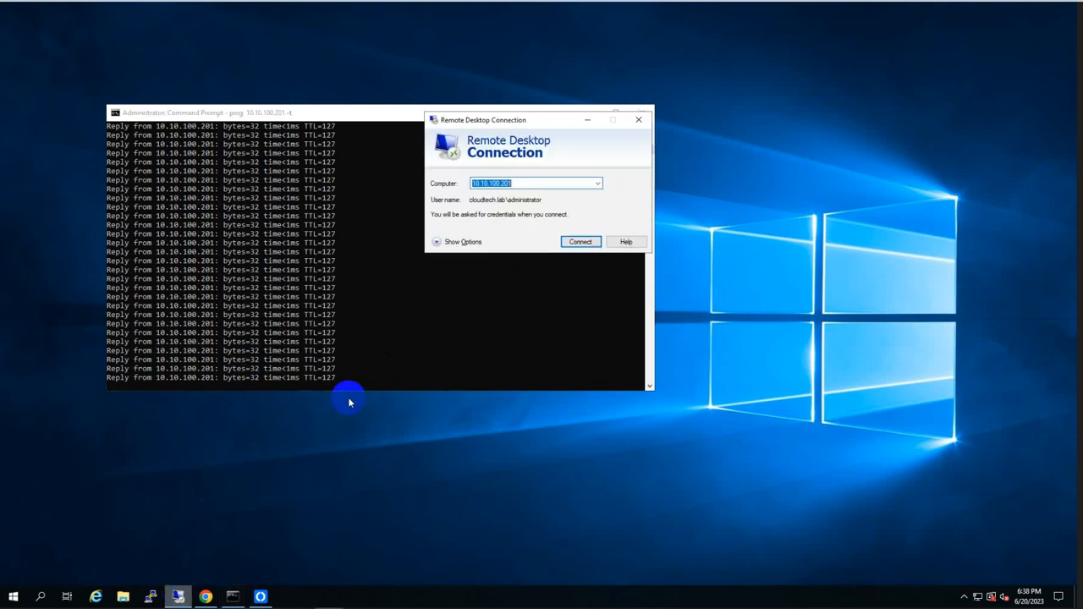
pyautogui.click(568, 244)
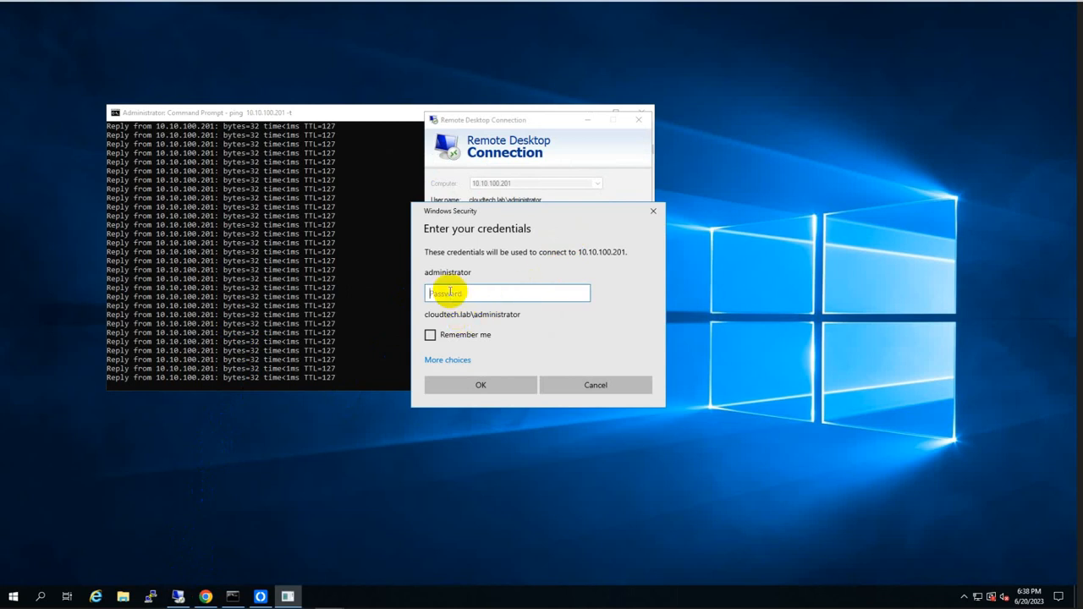
pyautogui.write('••')
pyautogui.press('Return')
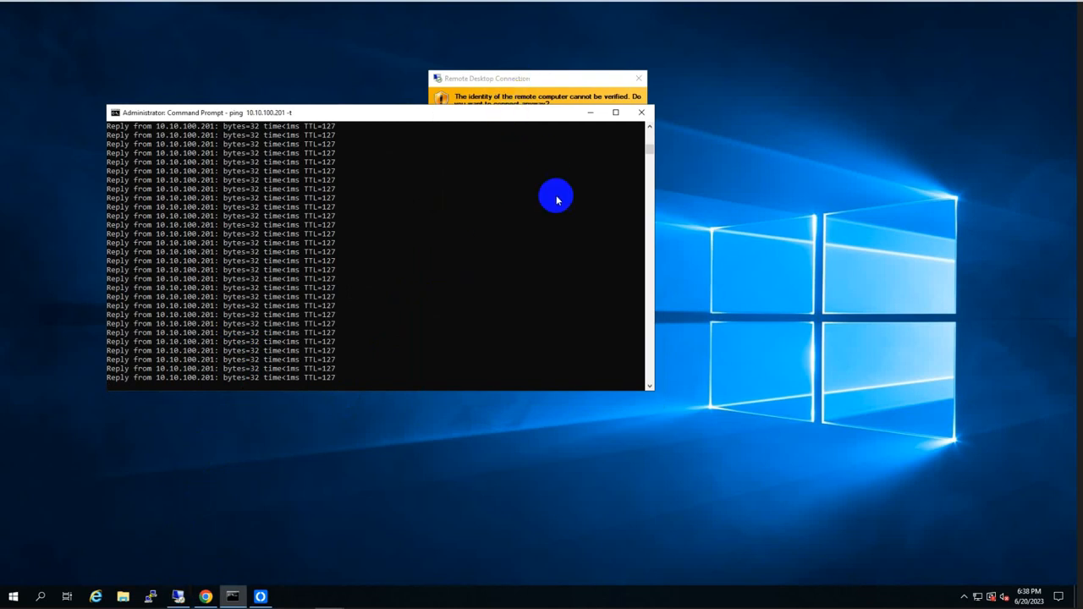
pyautogui.click(576, 281)
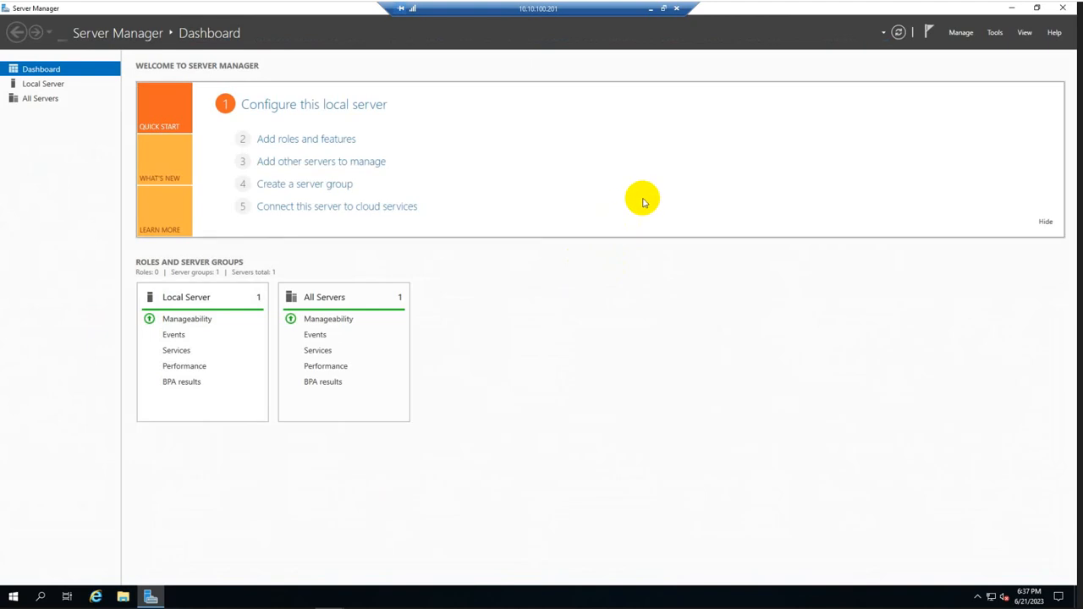
# Review the Local Server, AD DS and DNS pages in Server Manager and return to the Dashboard
pyautogui.click(51, 89)
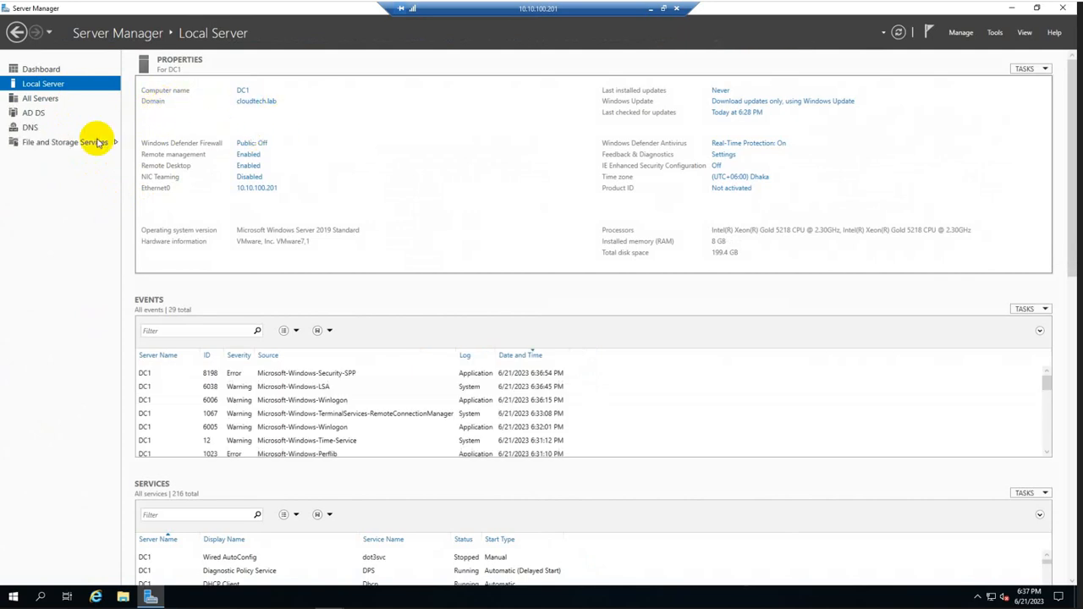
pyautogui.click(44, 115)
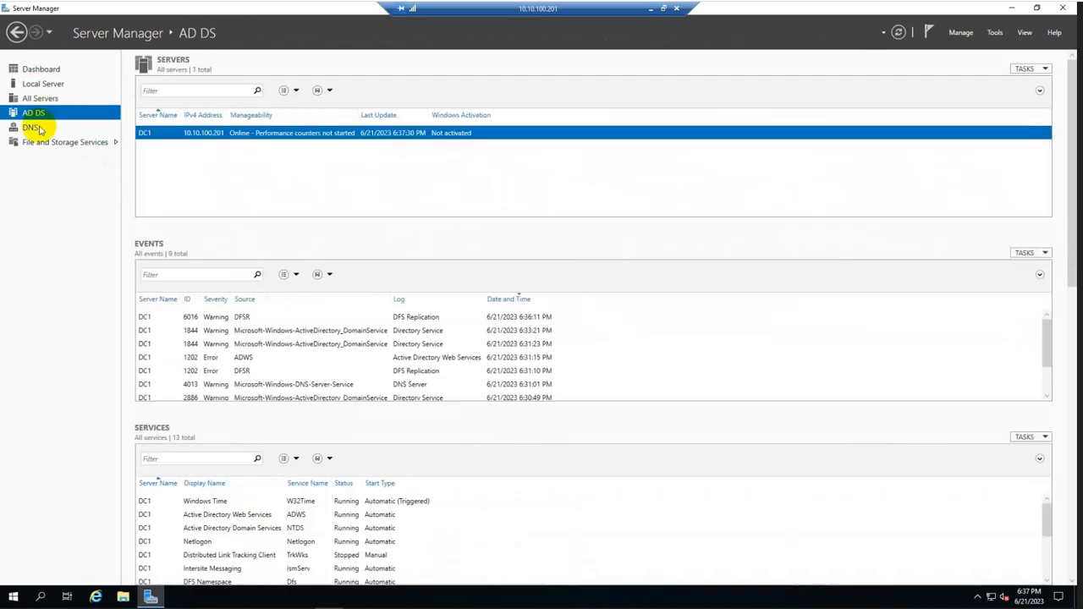
pyautogui.click(34, 127)
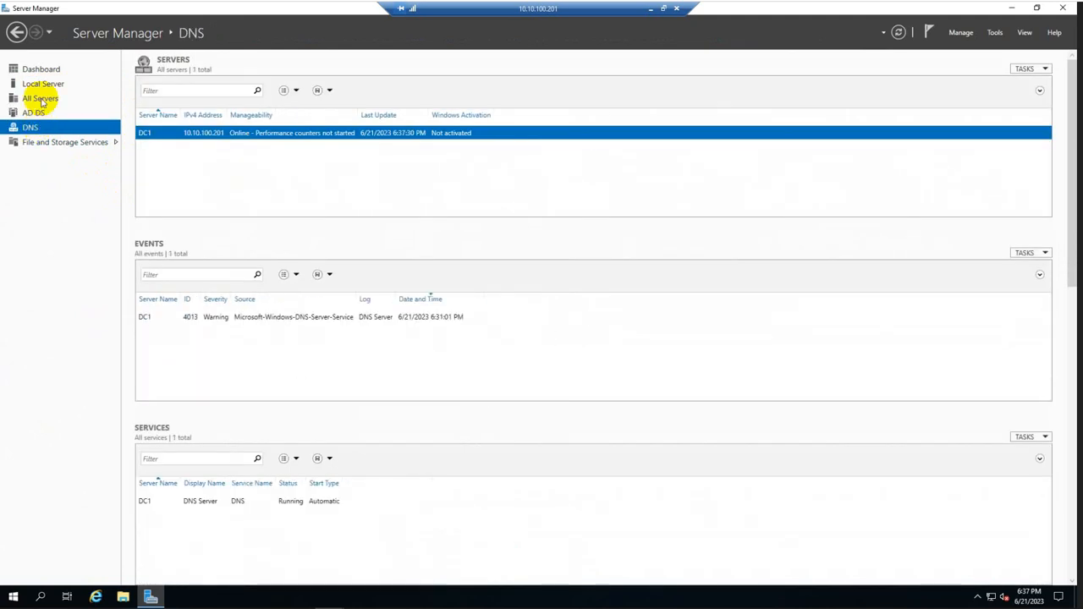
pyautogui.click(42, 71)
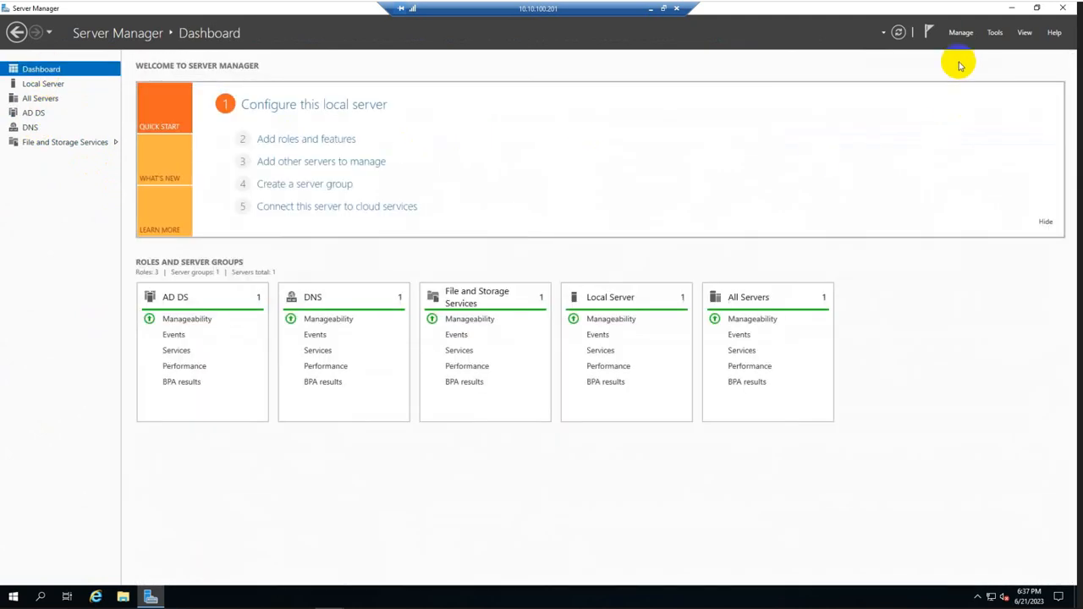
# Open Active Directory Users and Computers, examine the Domain Controllers, Computers and Users containers of cloudtech.lab, and minimize the console
pyautogui.click(994, 33)
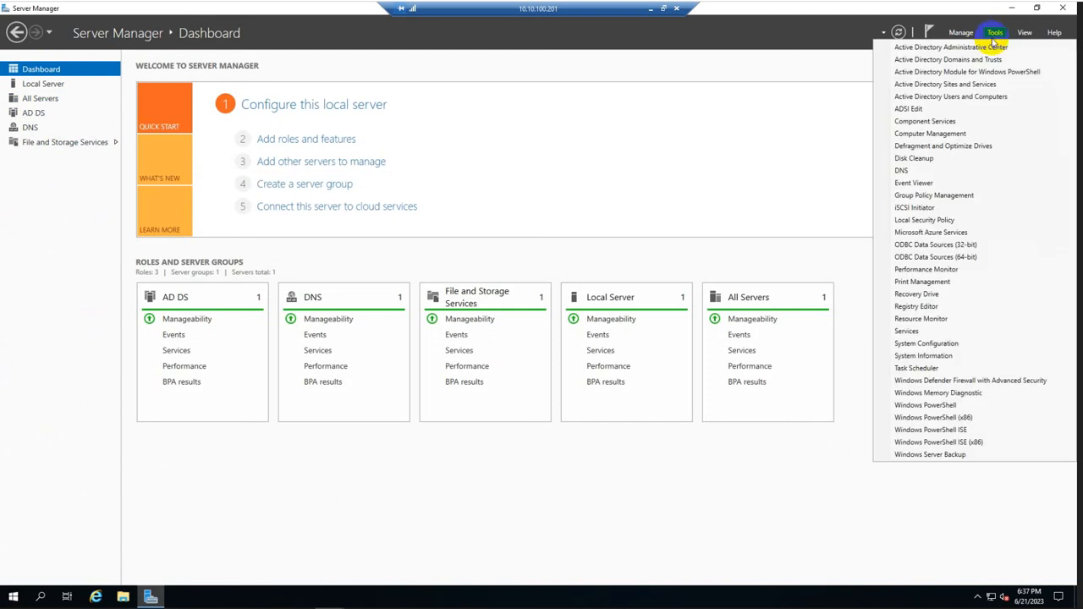
pyautogui.click(985, 98)
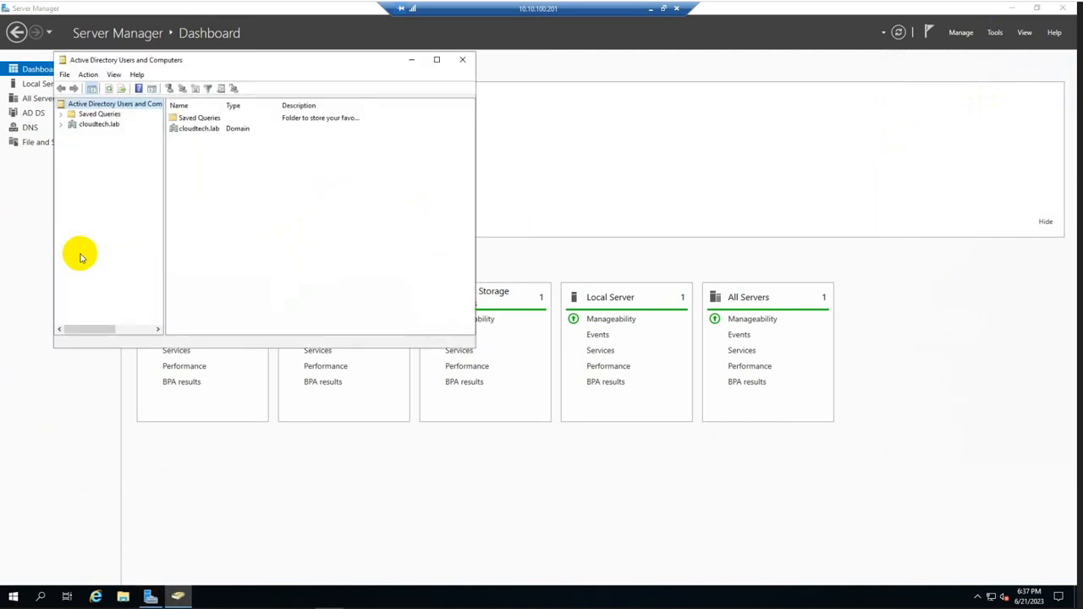
pyautogui.click(64, 126)
pyautogui.click(95, 127)
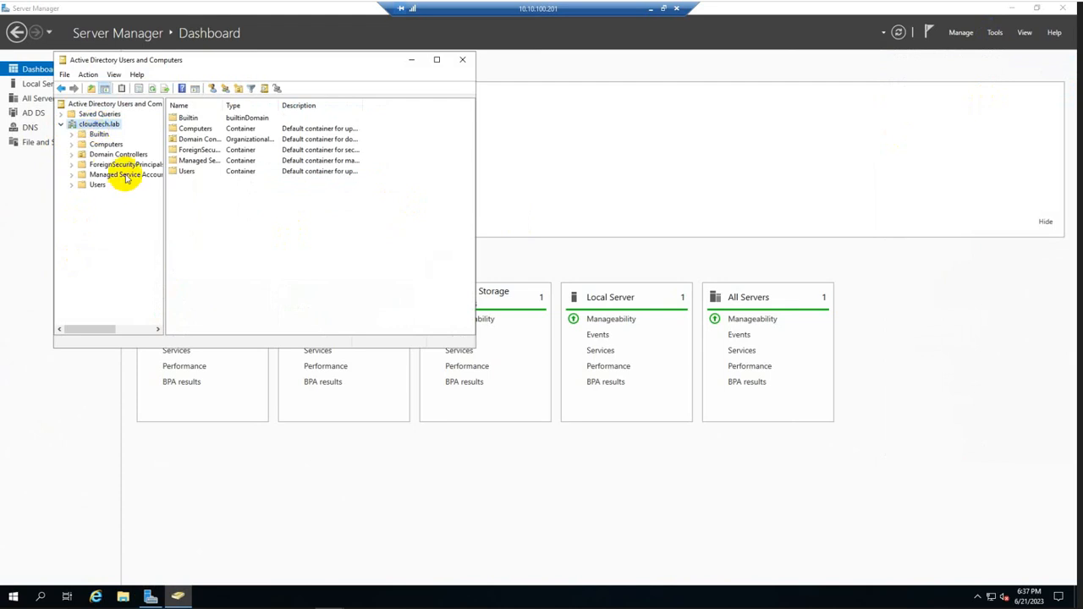
pyautogui.click(95, 154)
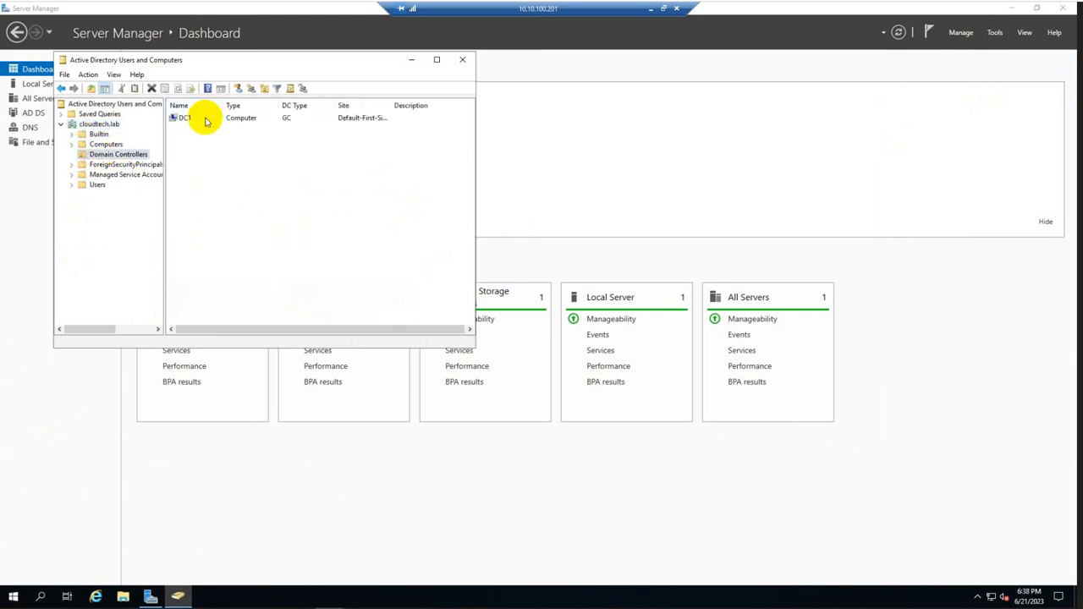
pyautogui.click(203, 117)
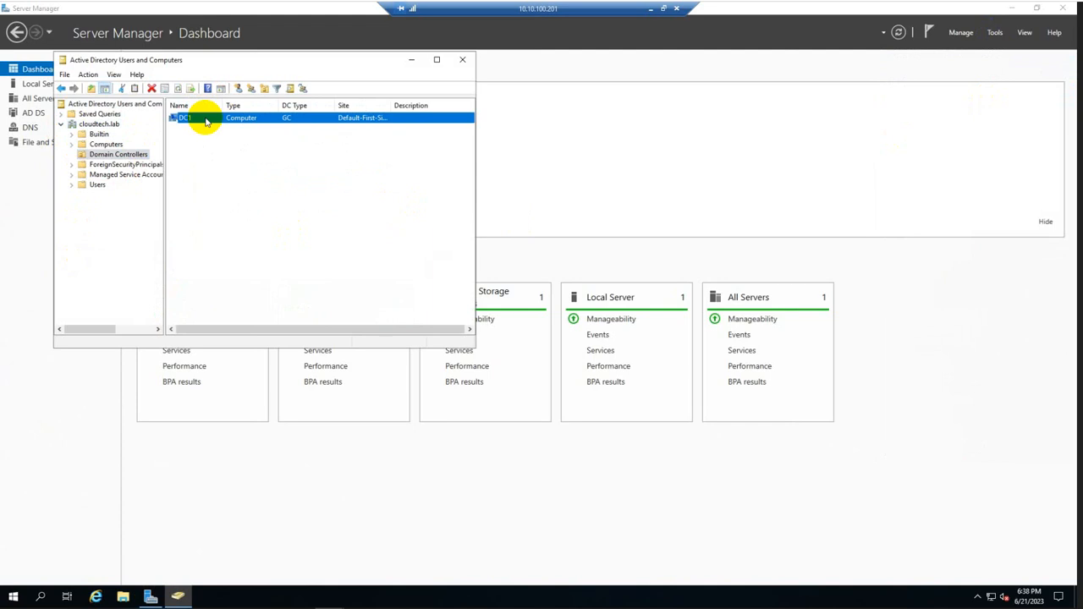
pyautogui.click(106, 144)
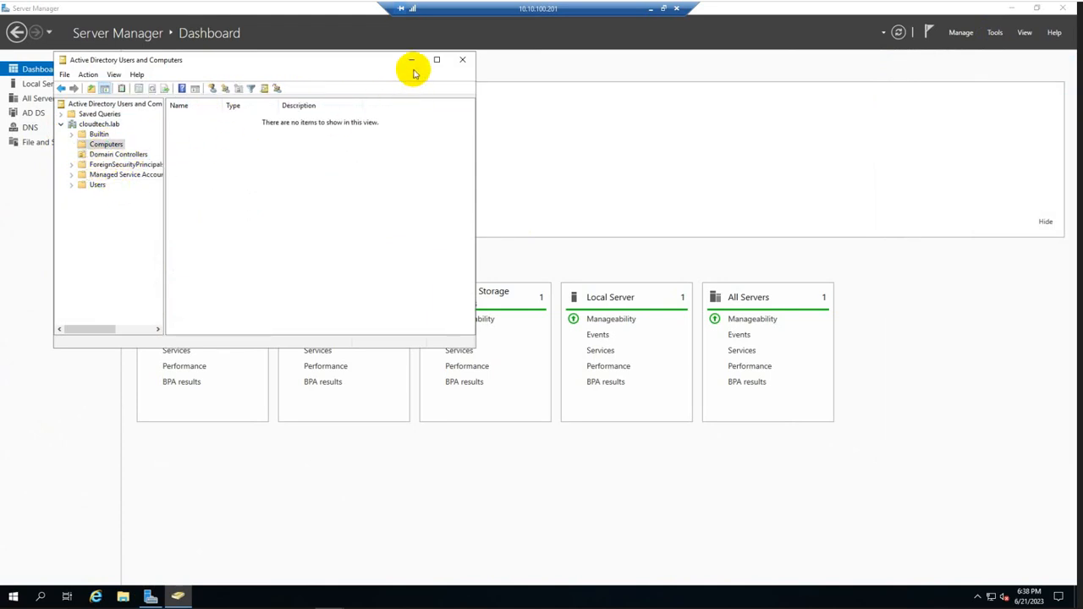
pyautogui.click(97, 190)
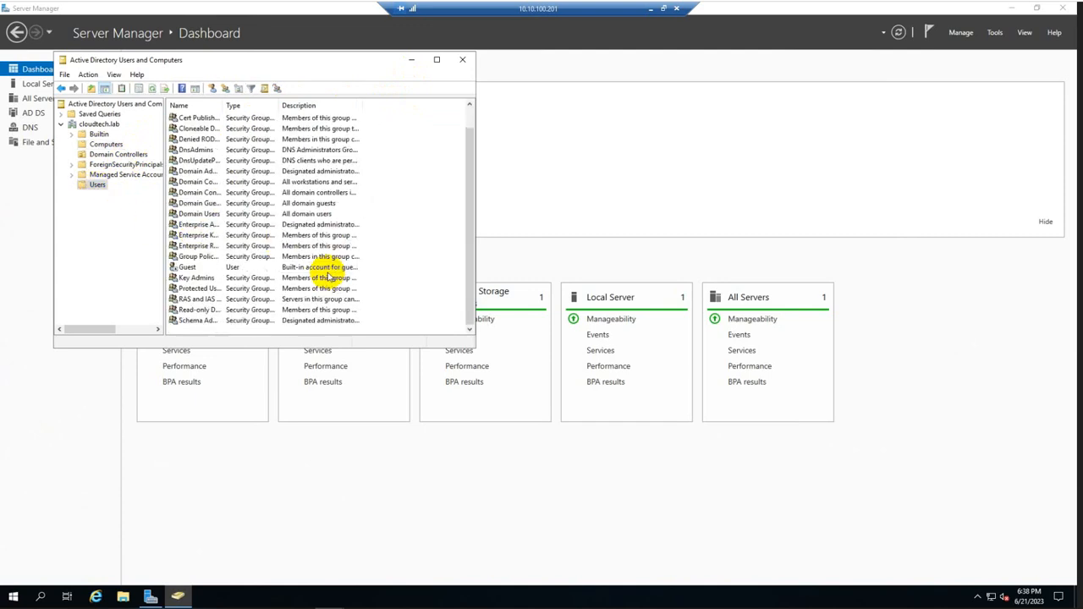
pyautogui.click(412, 61)
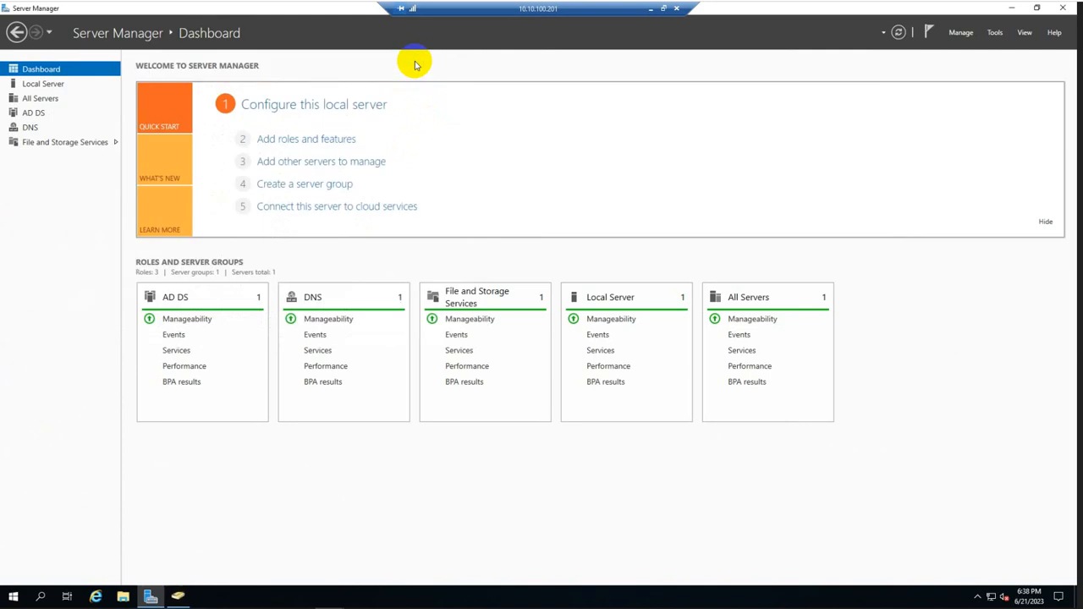
# Open DNS Manager and examine the records of the cloudtech.lab forward lookup zone on DC1
pyautogui.click(996, 33)
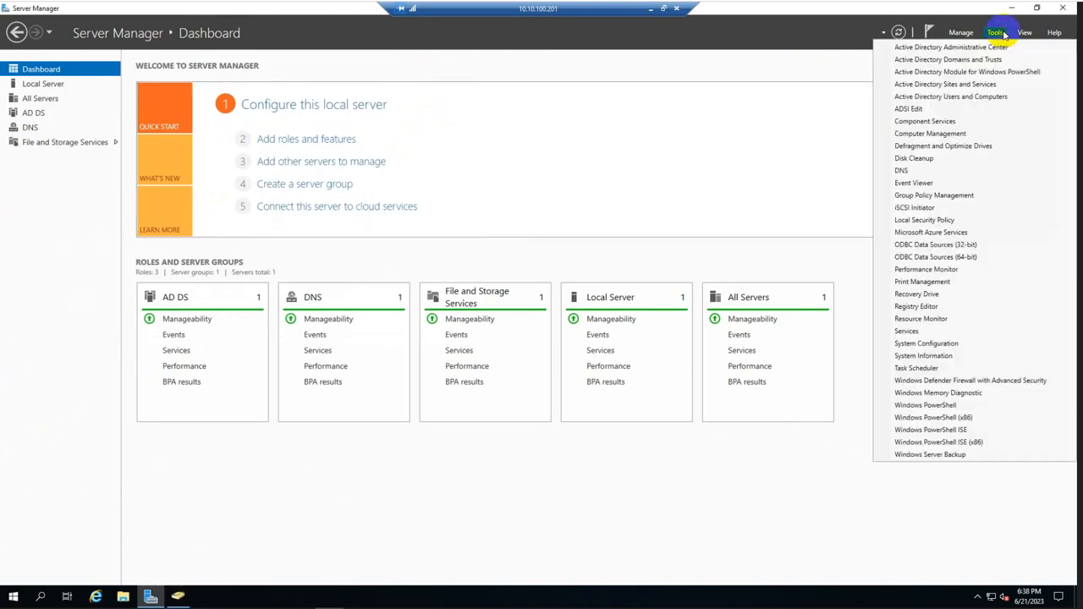
pyautogui.click(903, 170)
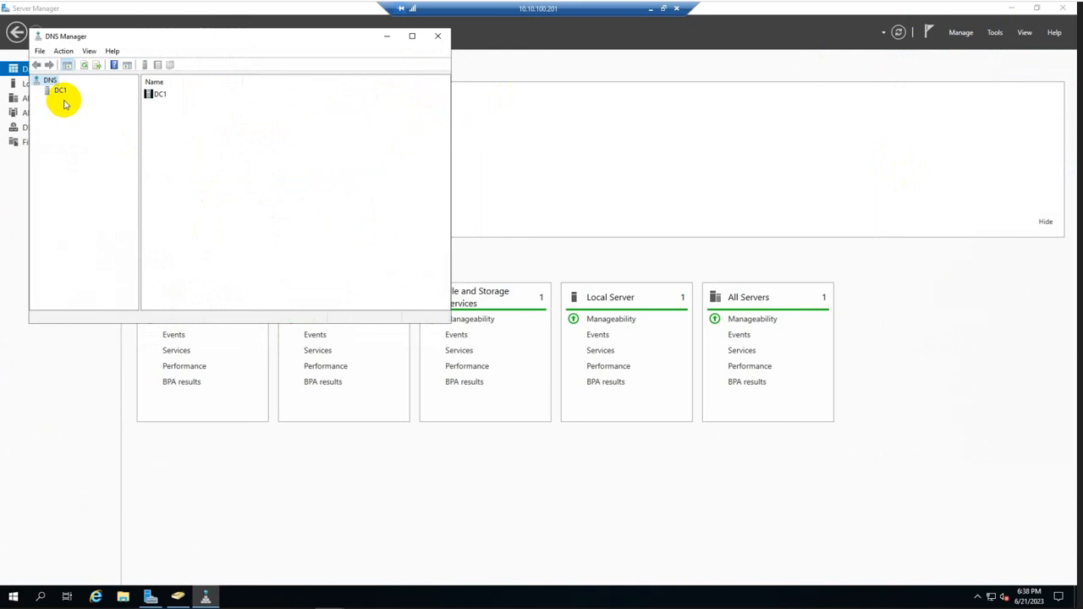
pyautogui.click(61, 93)
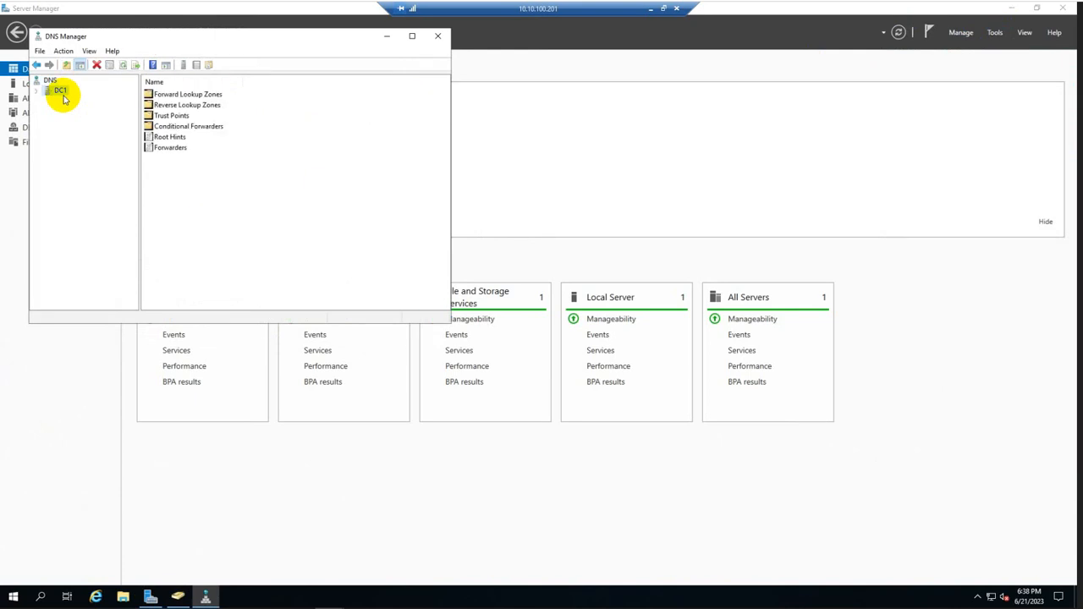
pyautogui.click(37, 92)
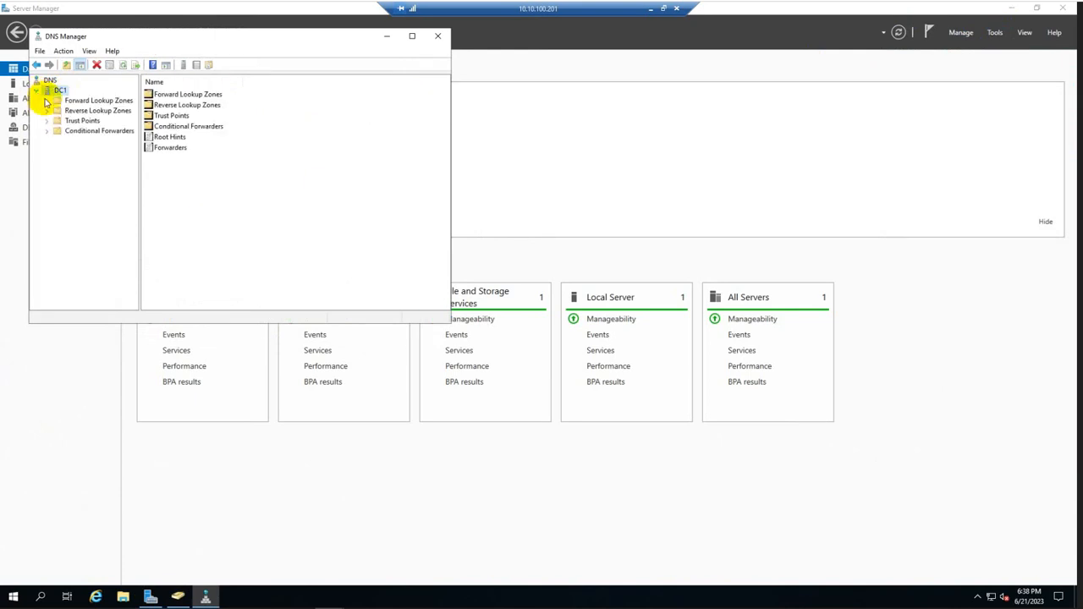
pyautogui.click(74, 100)
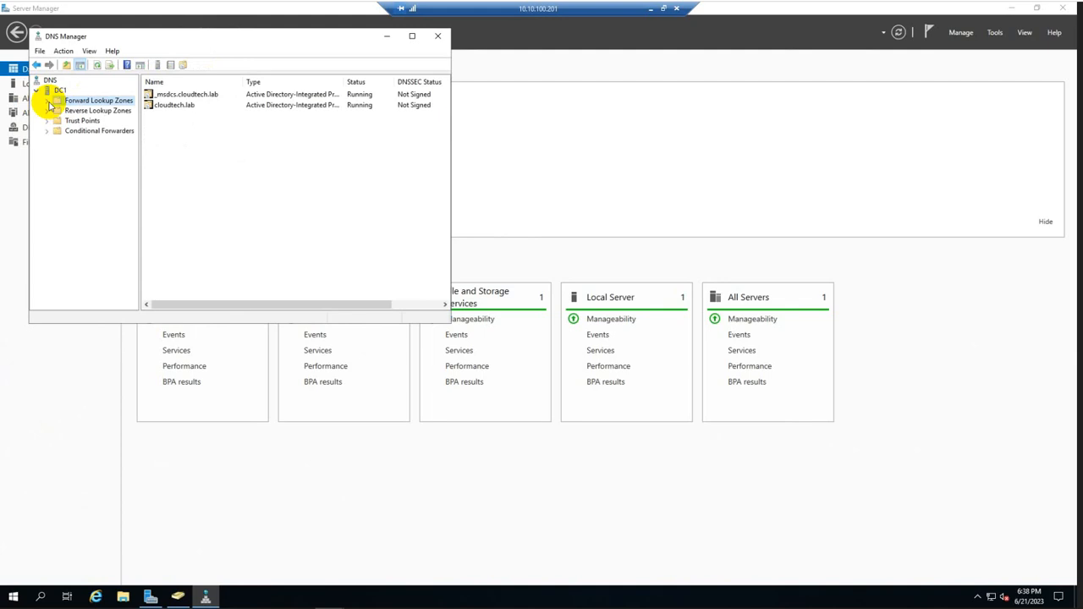
pyautogui.click(46, 101)
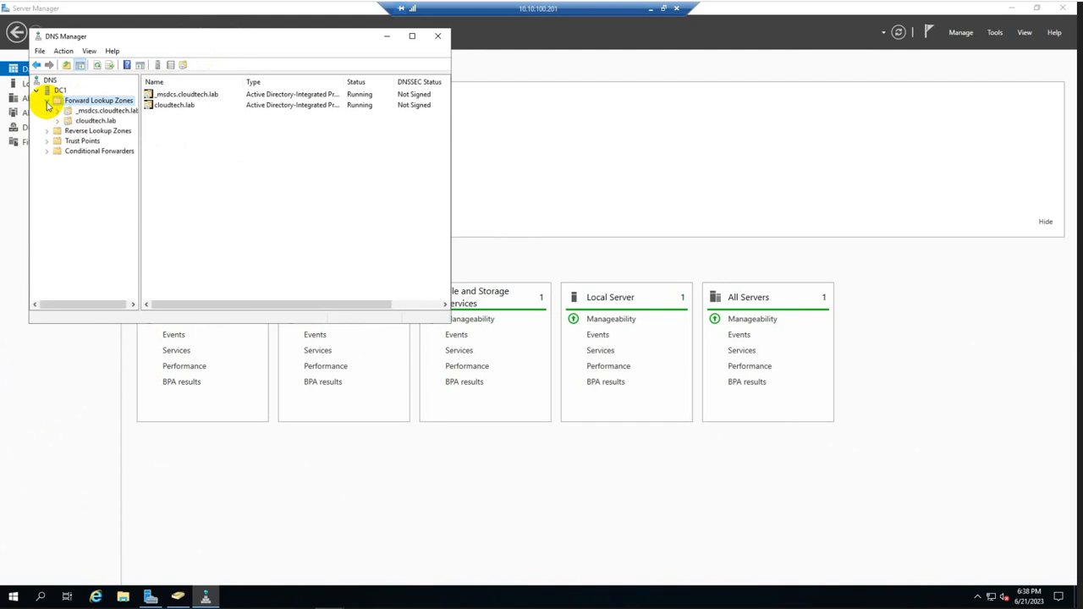
pyautogui.click(94, 120)
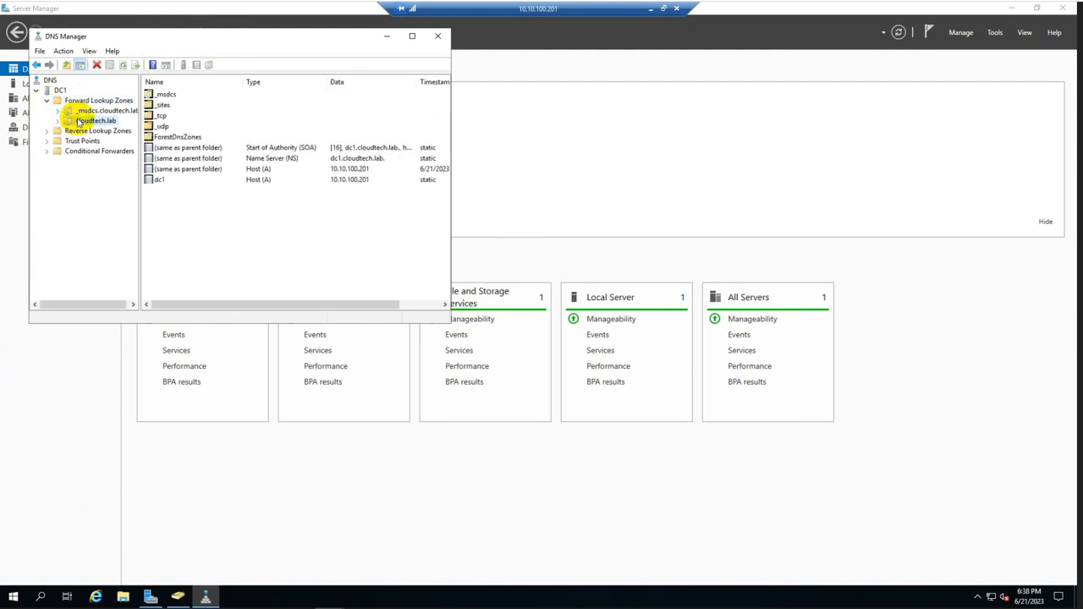
pyautogui.click(242, 221)
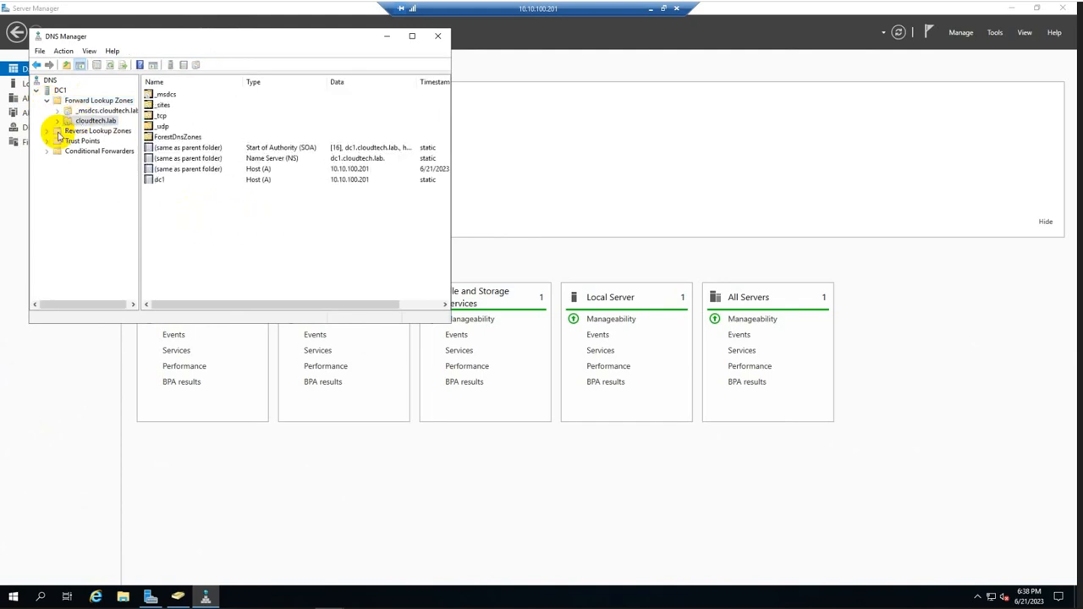
# Start a new reverse lookup zone as an Active Directory-stored primary zone, replicated to all DNS servers on domain controllers in the cloudtech.lab domain
pyautogui.click(93, 131)
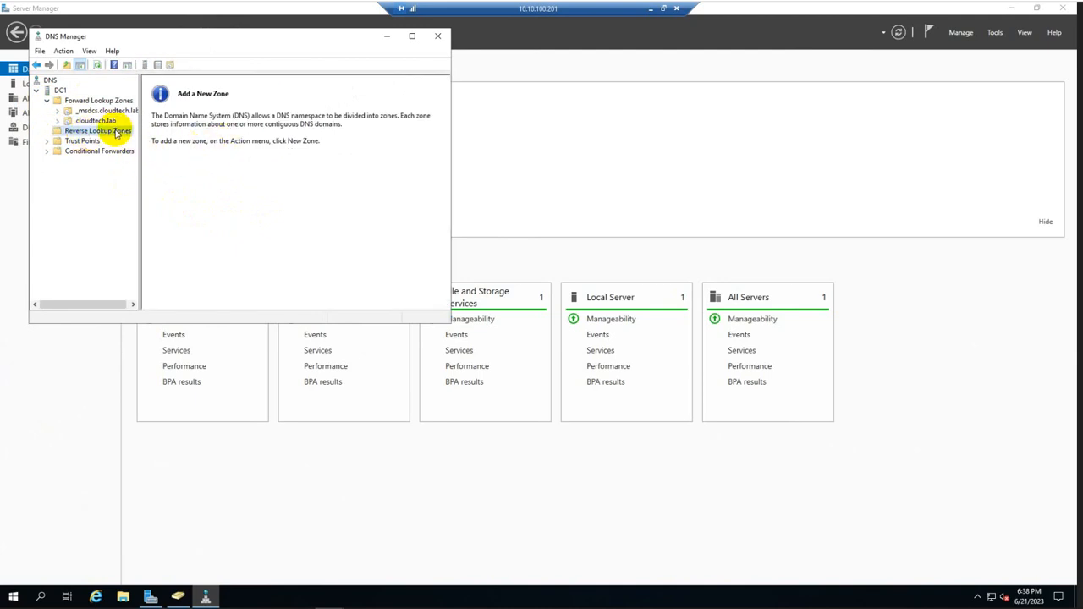
pyautogui.rightClick(116, 134)
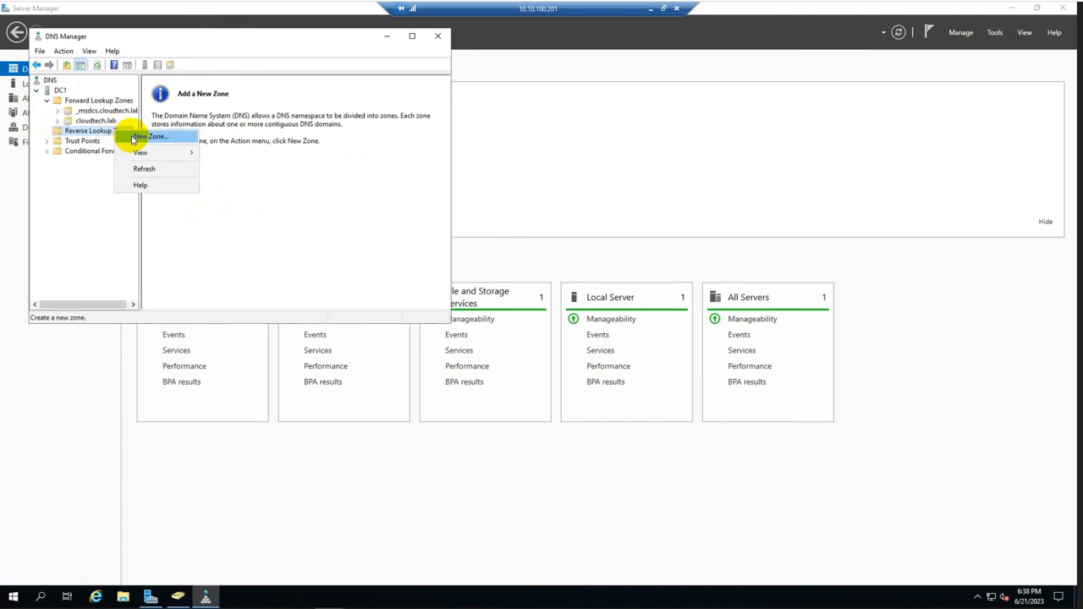
pyautogui.click(132, 138)
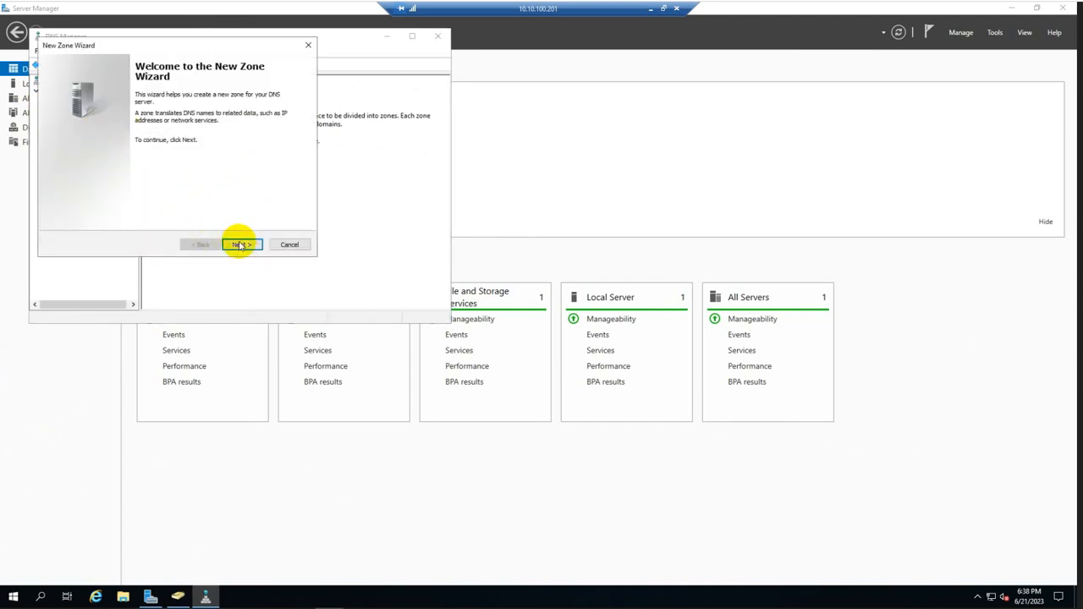
pyautogui.click(237, 245)
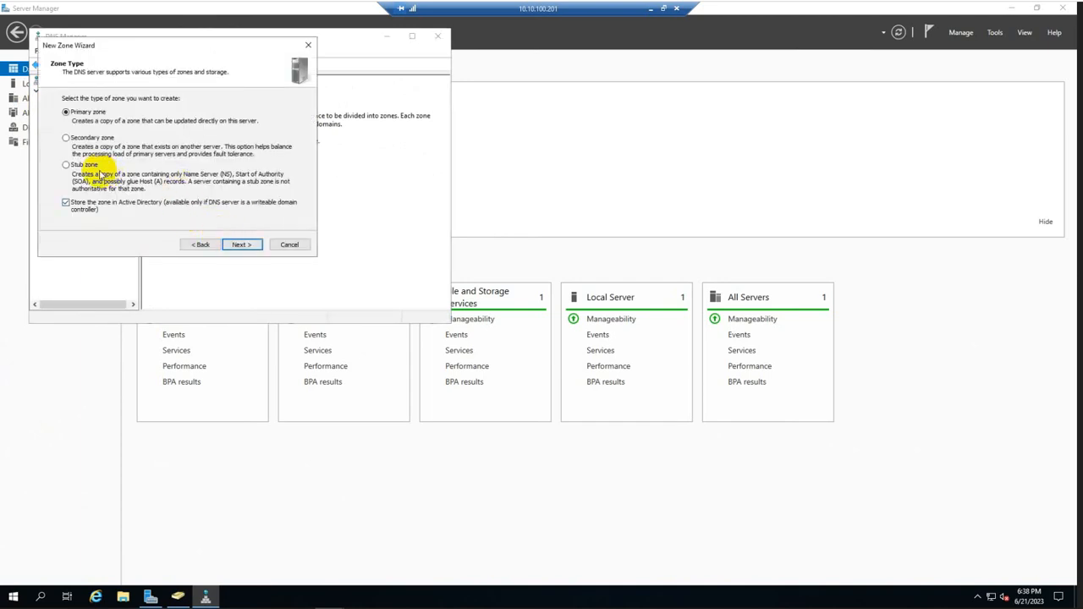
pyautogui.click(249, 243)
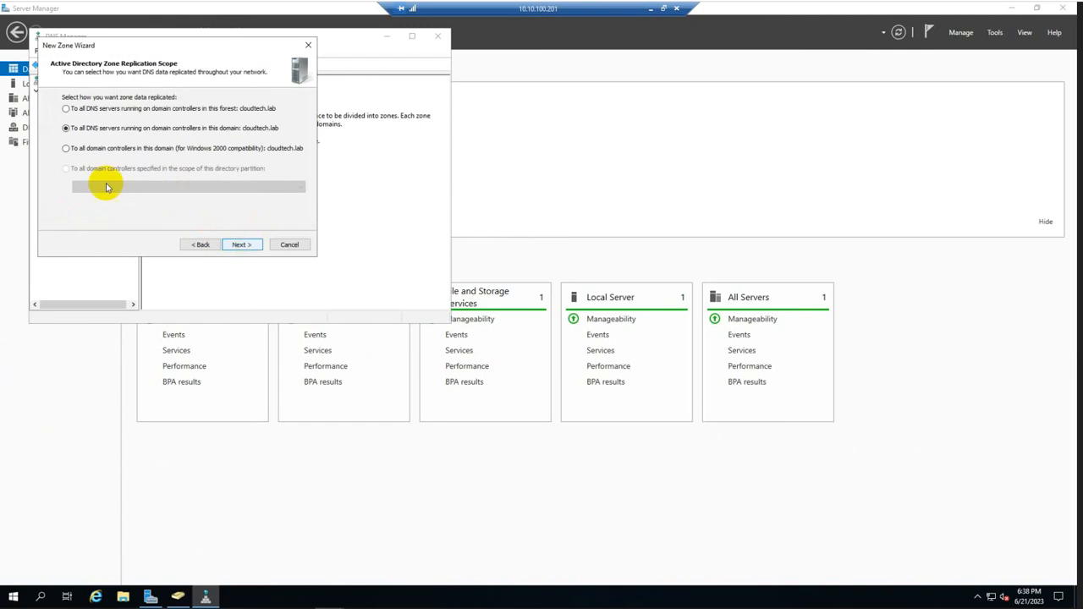
pyautogui.click(244, 245)
# Choose an IPv4 reverse lookup zone and set its network ID to 10.10.100
pyautogui.click(249, 246)
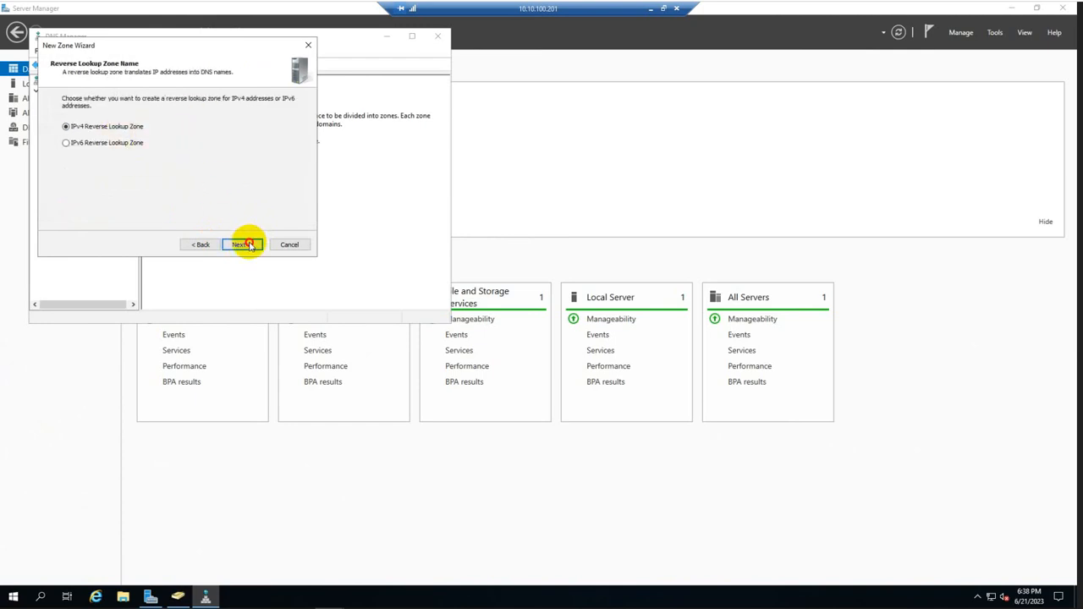
pyautogui.click(248, 245)
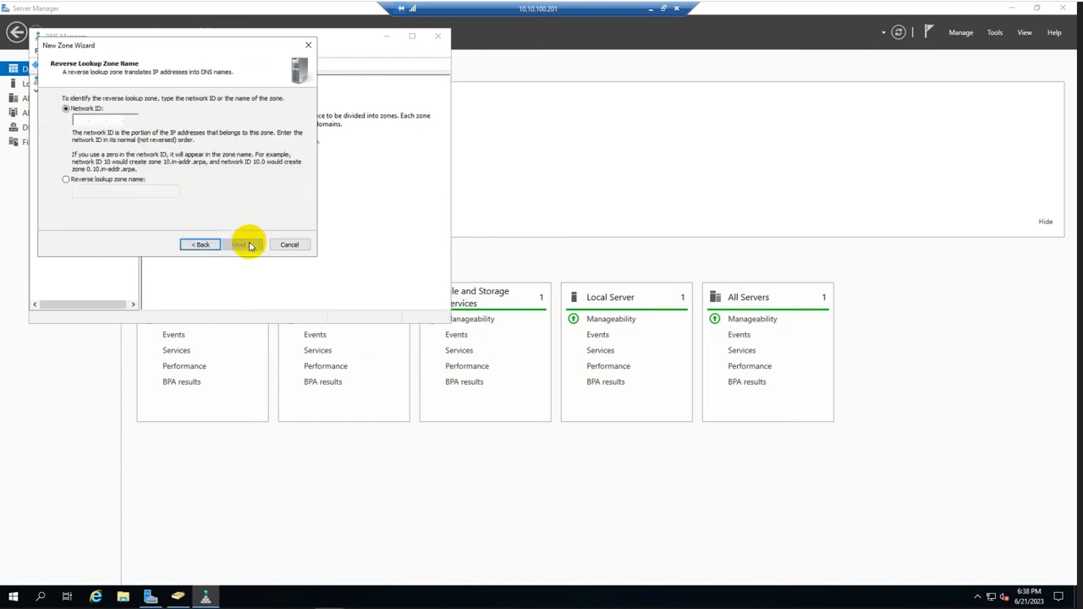
pyautogui.click(78, 121)
pyautogui.write('10.10.100')
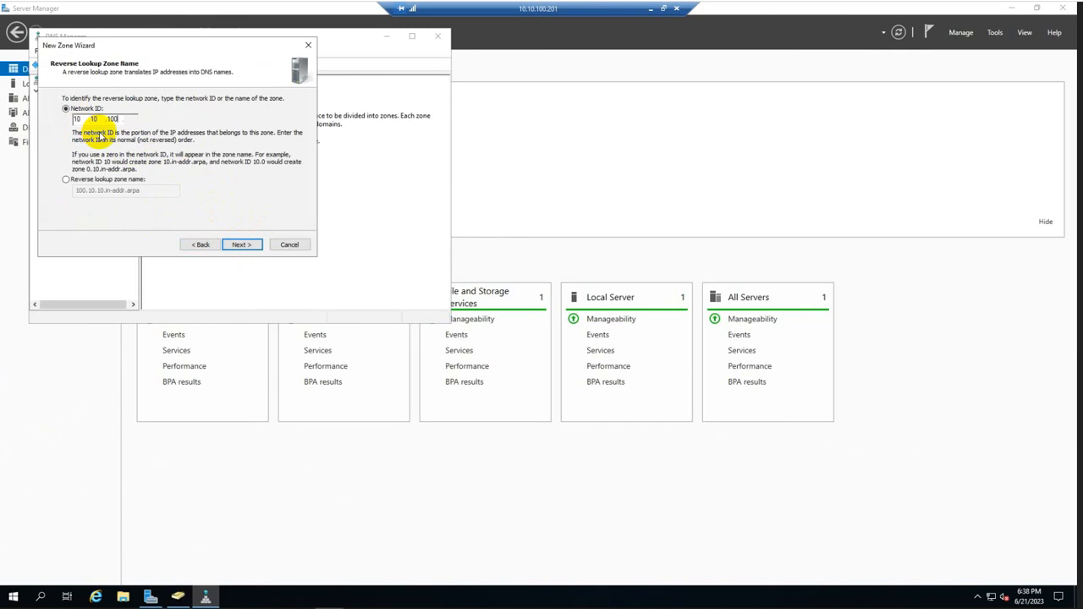
# Allow both nonsecure and secure dynamic updates for the reverse lookup zone and finish creating it
pyautogui.click(240, 245)
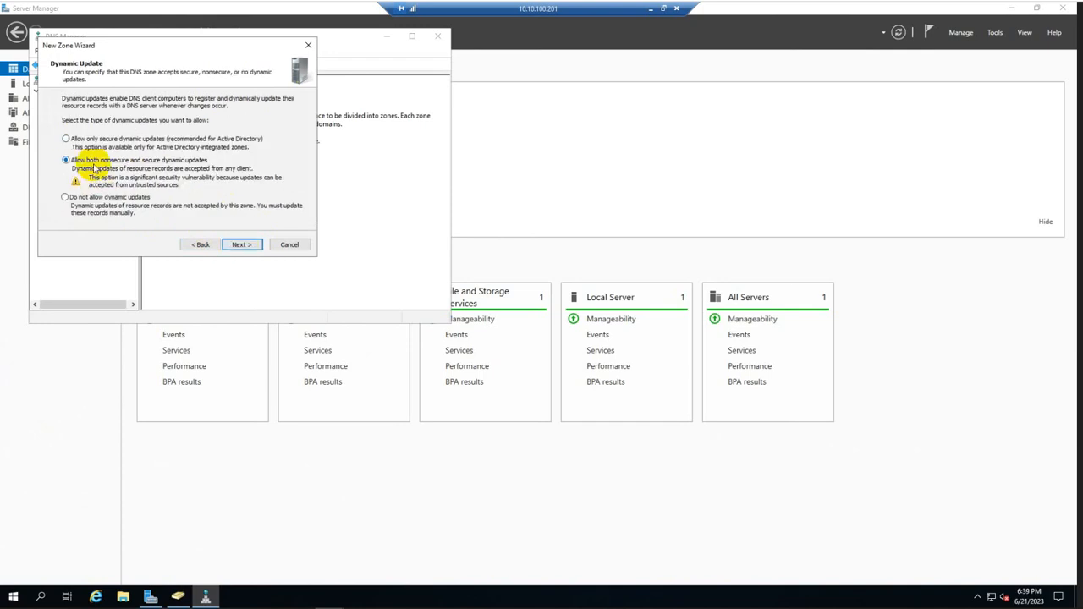
pyautogui.click(245, 245)
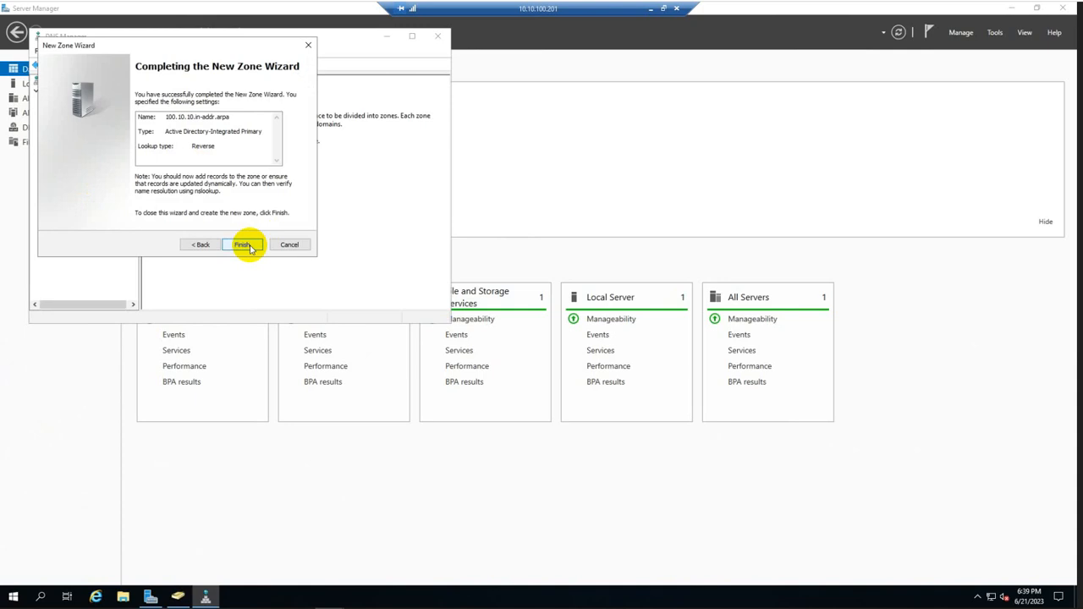
pyautogui.click(243, 245)
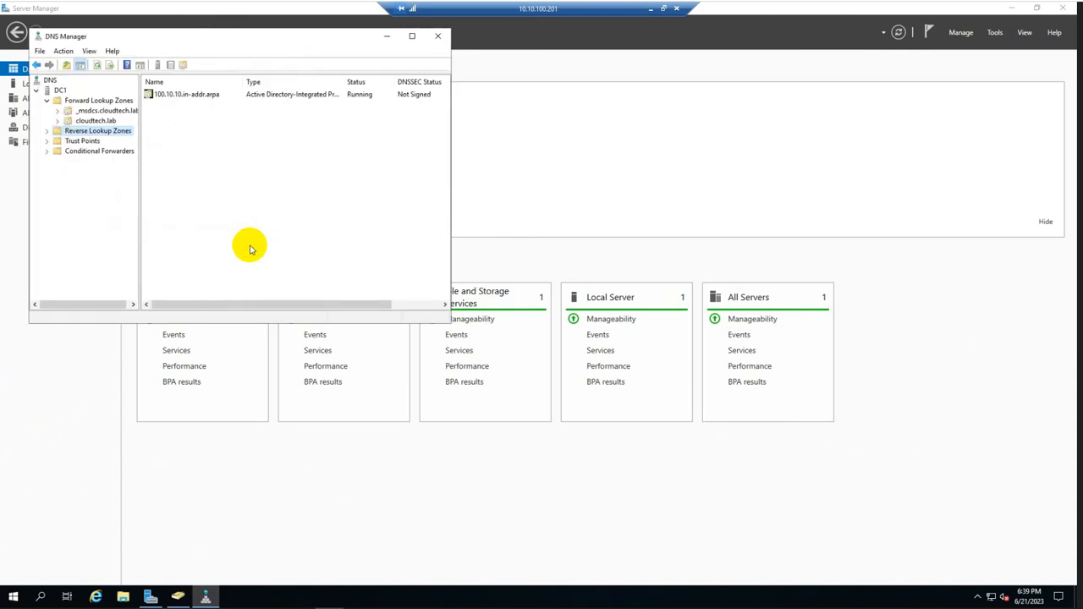
# Open the 100.10.10.in-addr.arpa zone under Reverse Lookup Zones and reload it
pyautogui.click(47, 132)
pyautogui.click(101, 142)
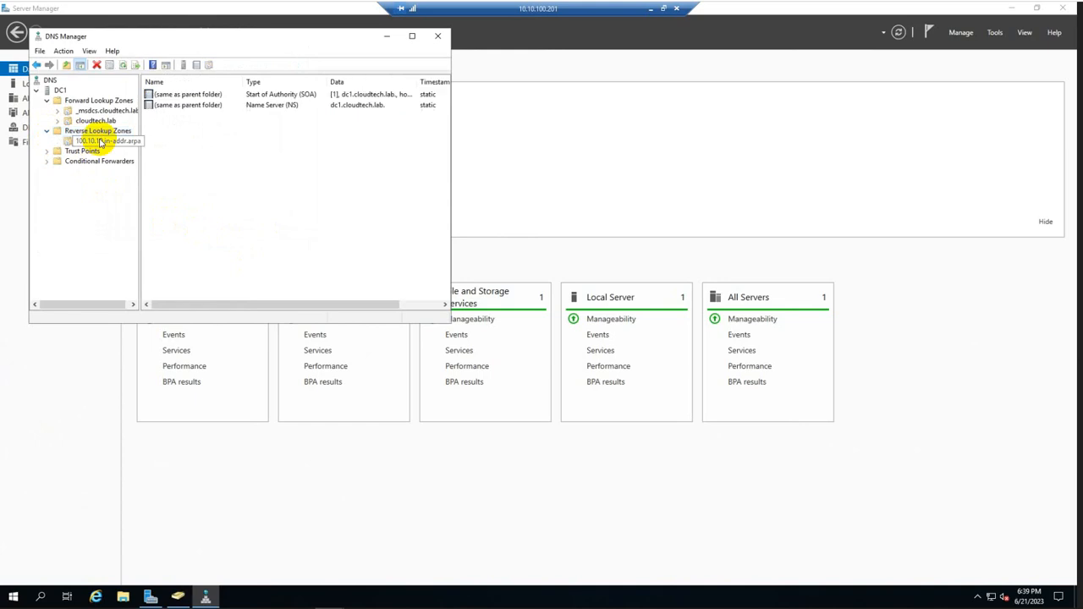
pyautogui.rightClick(269, 167)
pyautogui.click(298, 188)
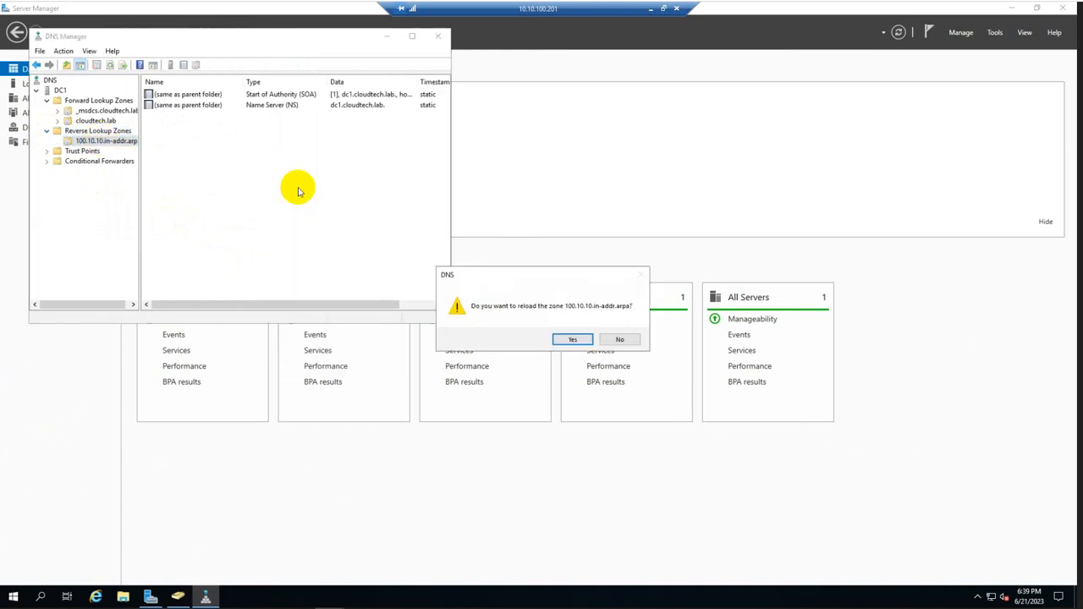
pyautogui.click(572, 340)
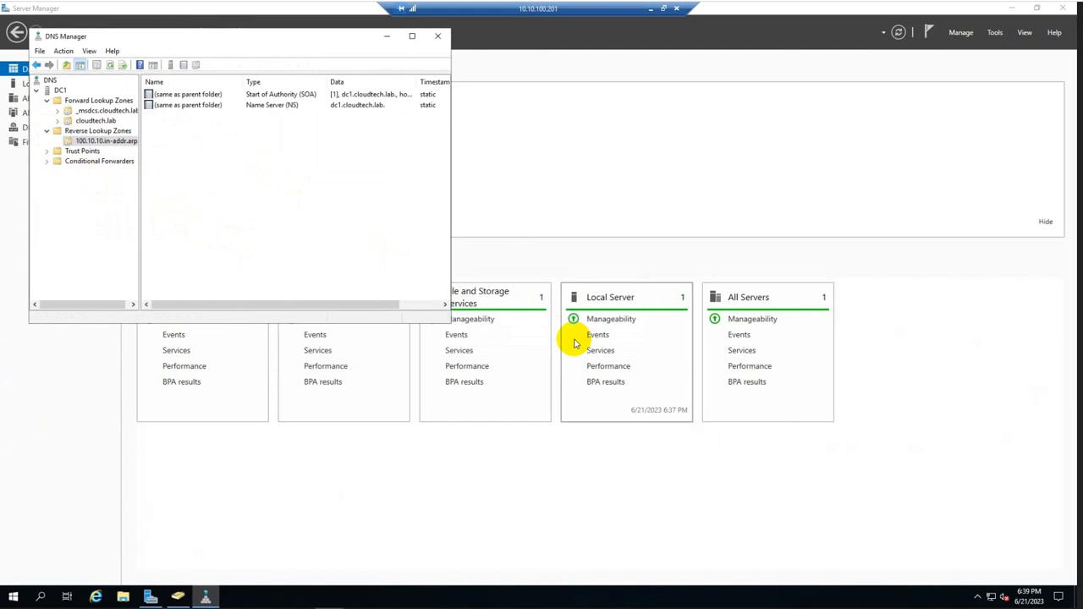
# Try to add a host record dc1 with IP address 10.10.100.201 and an associated PTR record to the cloudtech.lab zone
pyautogui.click(91, 120)
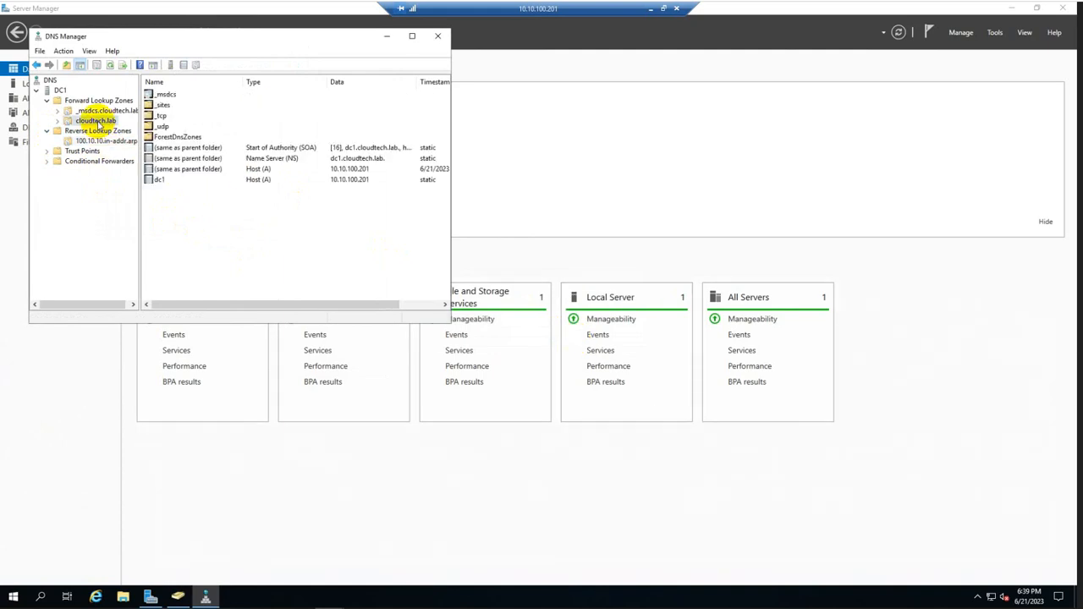
pyautogui.rightClick(224, 217)
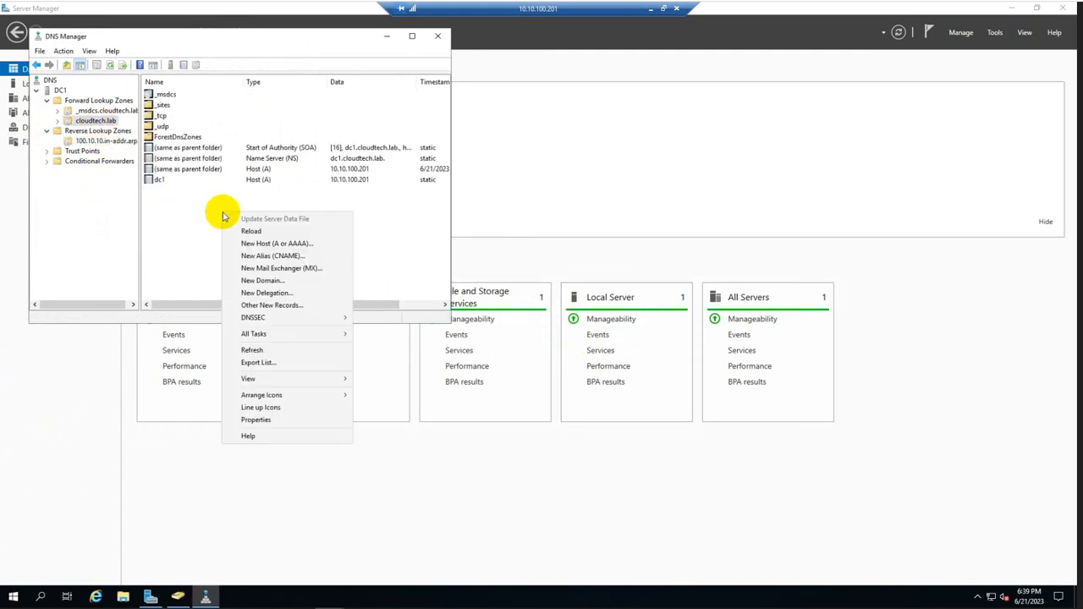
pyautogui.click(264, 244)
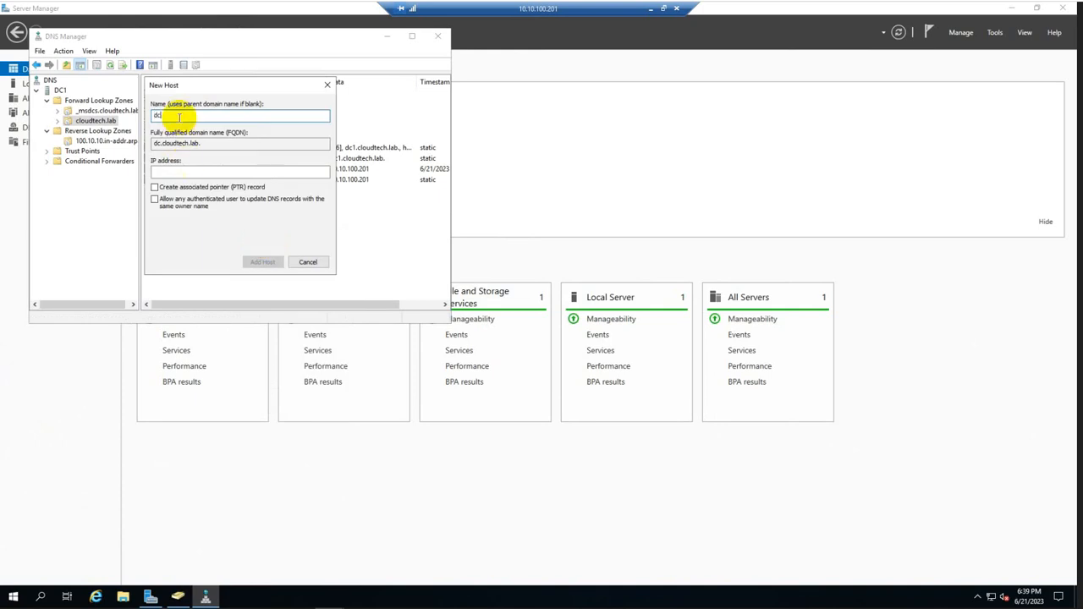
pyautogui.click(188, 172)
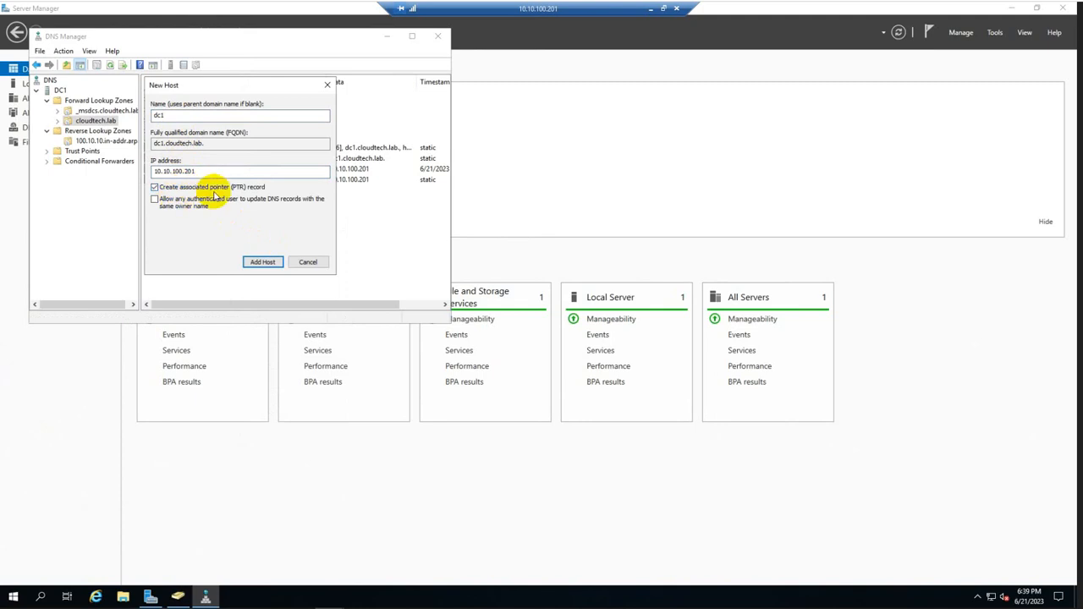
pyautogui.click(264, 263)
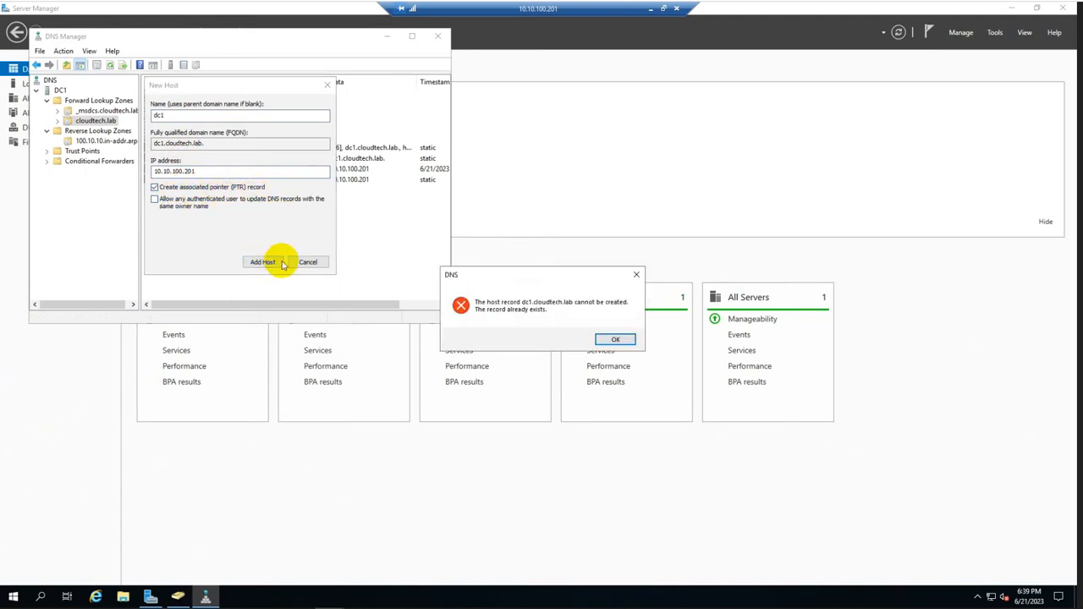
pyautogui.click(618, 339)
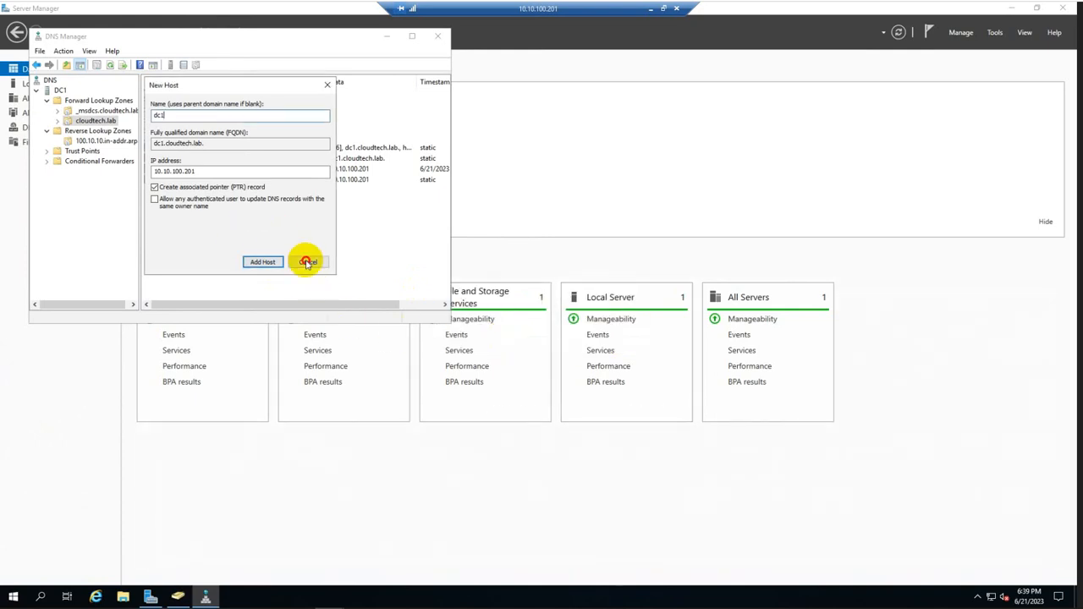
pyautogui.click(306, 262)
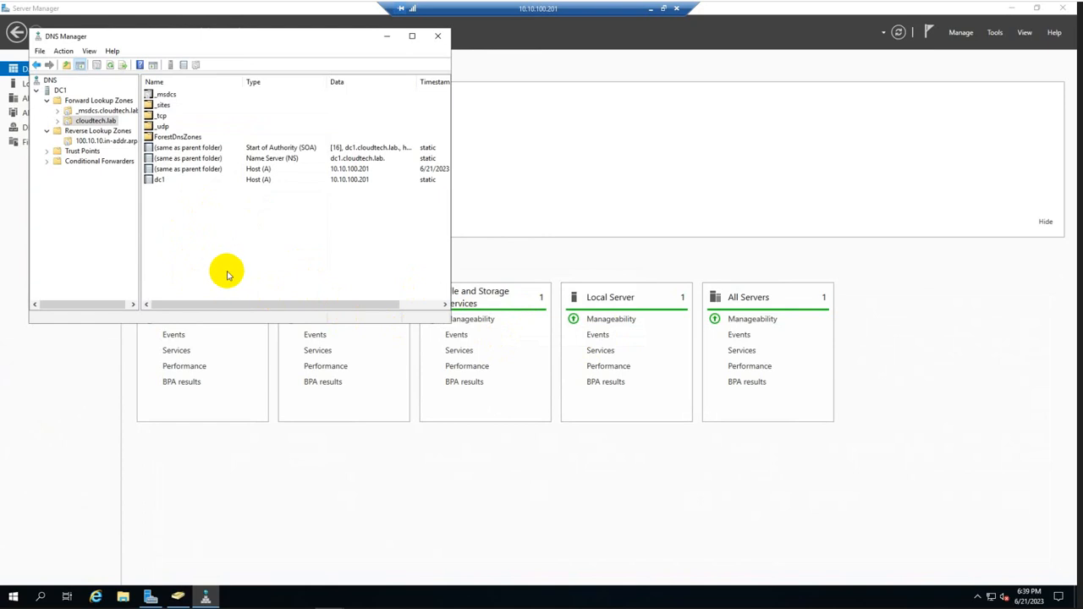
# Minimize DNS Manager, run nslookup in Command Prompt, and check the default server's name and address
pyautogui.click(385, 38)
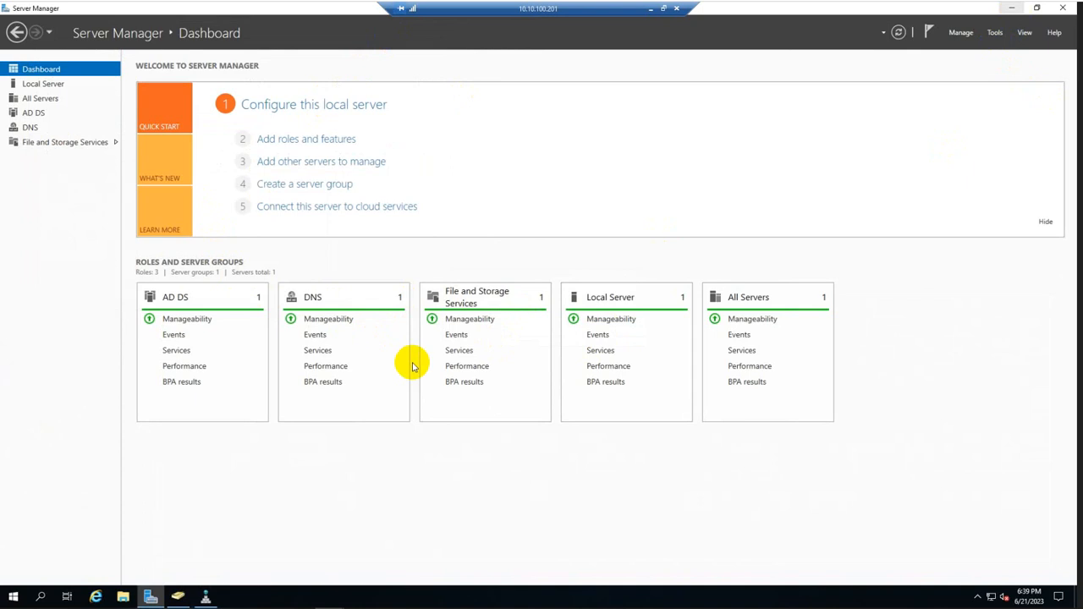
pyautogui.click(41, 597)
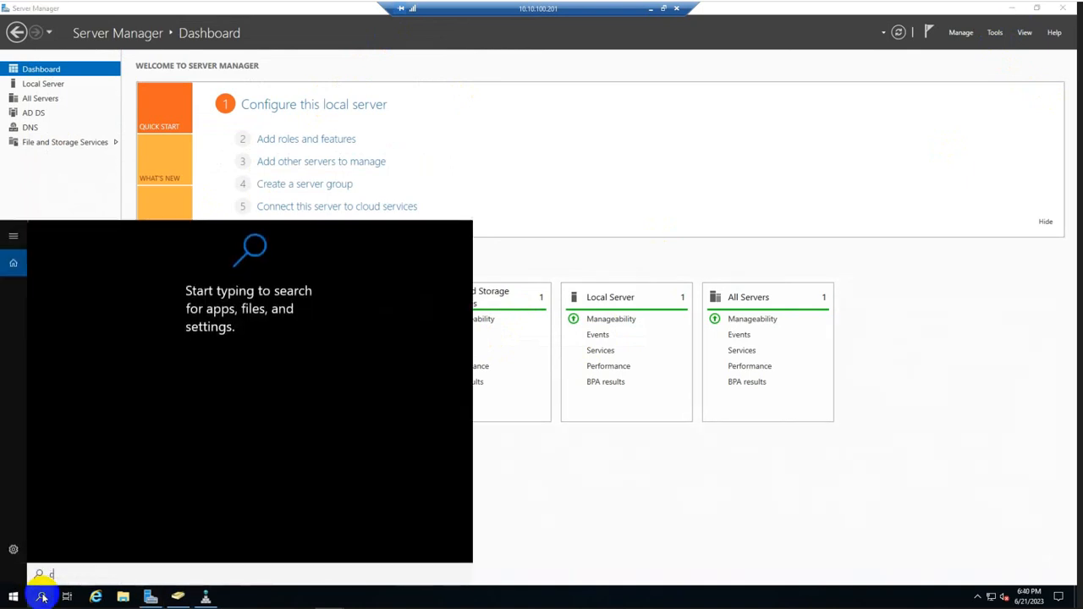
pyautogui.write('cmd')
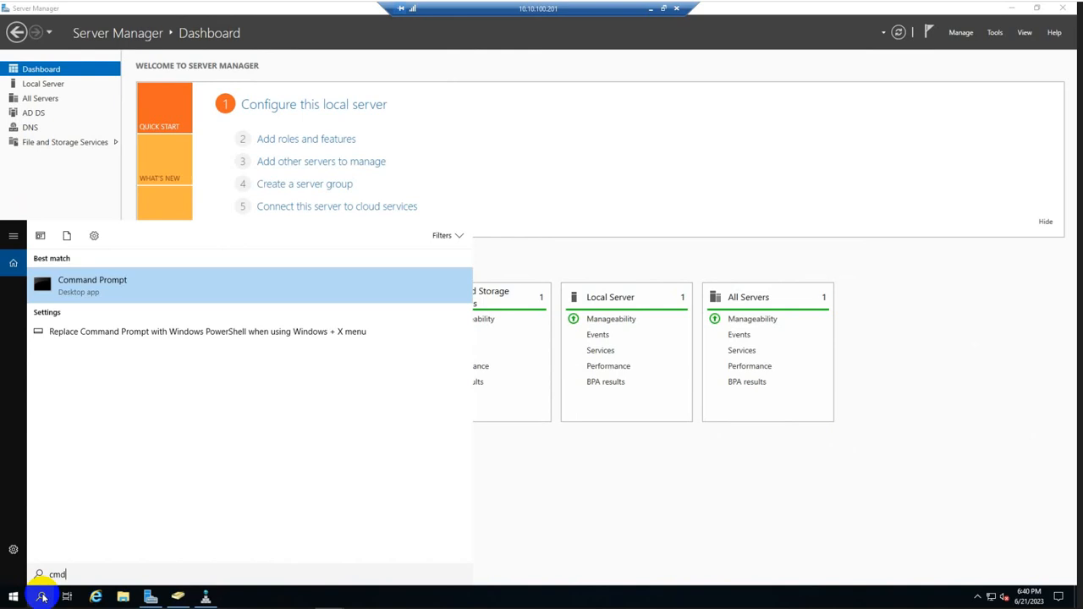
pyautogui.press('Return')
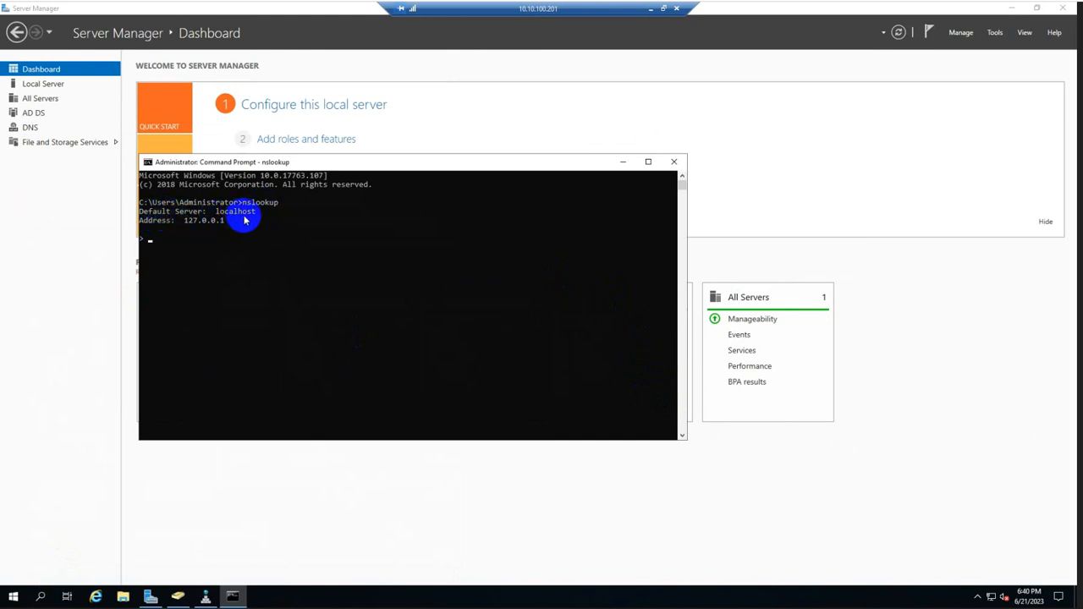
pyautogui.doubleClick(247, 211)
pyautogui.click(157, 220)
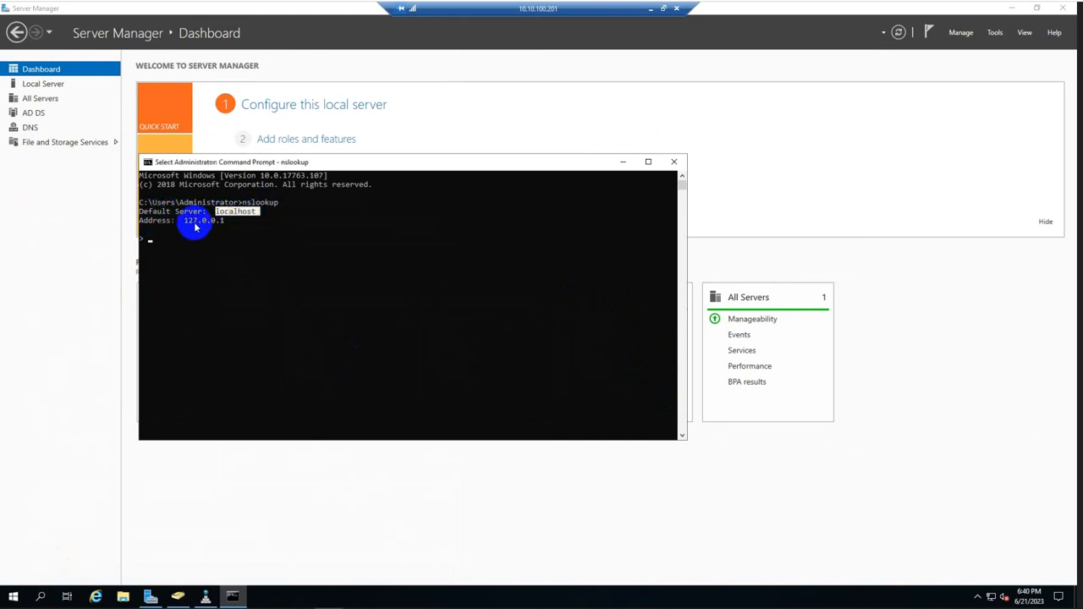
pyautogui.moveTo(185, 224); pyautogui.dragTo(230, 222)
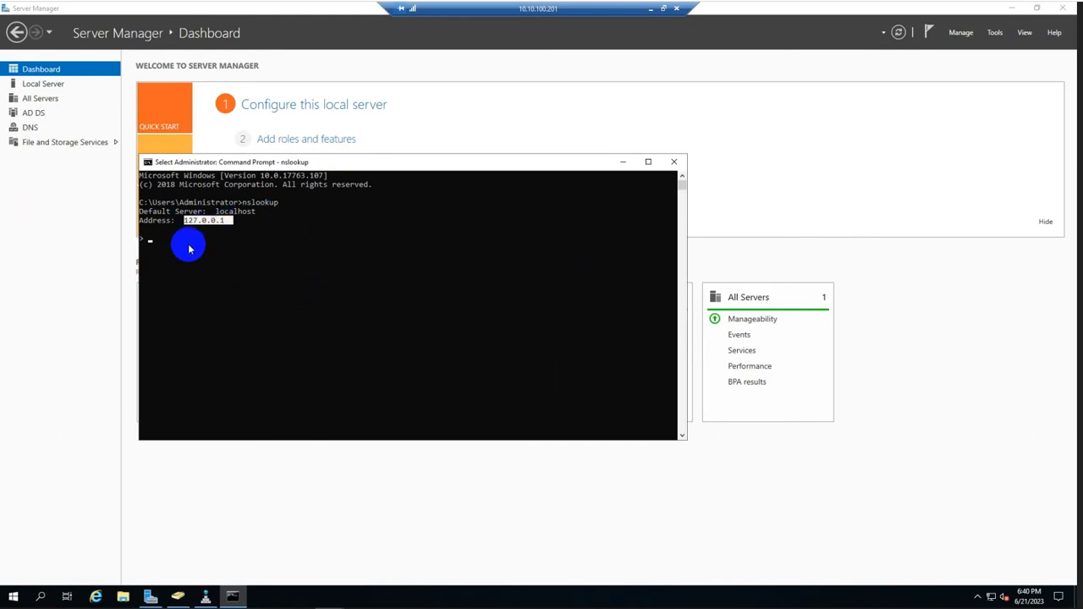
# Set the preferred DNS server in Ethernet0's IPv4 properties to 10.10.100.201 through Server Manager's local server settings
pyautogui.click(43, 86)
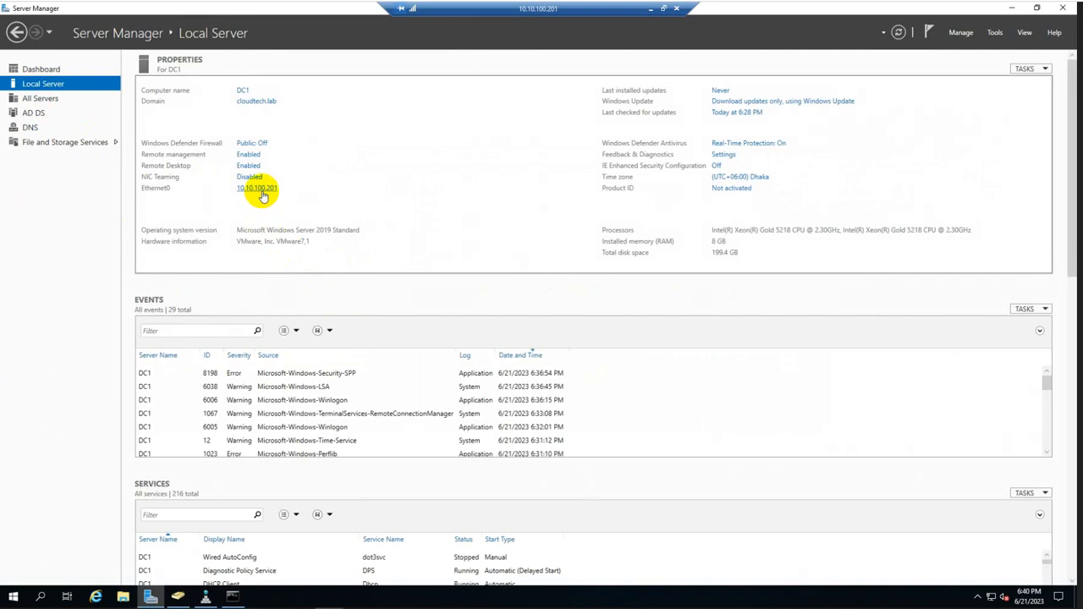
pyautogui.click(261, 191)
pyautogui.click(296, 202)
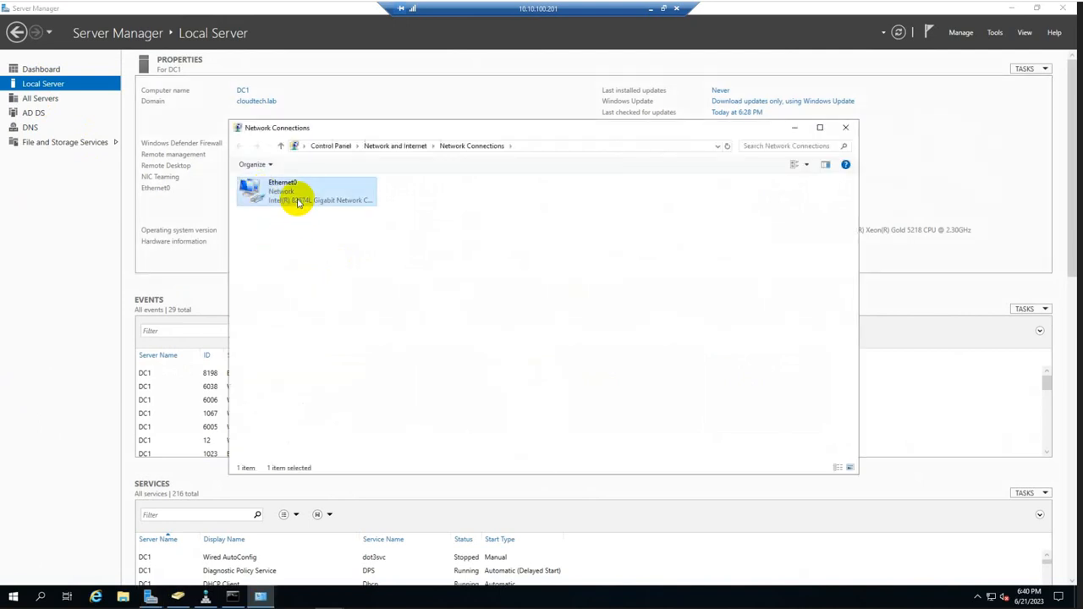
pyautogui.doubleClick(296, 201)
pyautogui.click(473, 391)
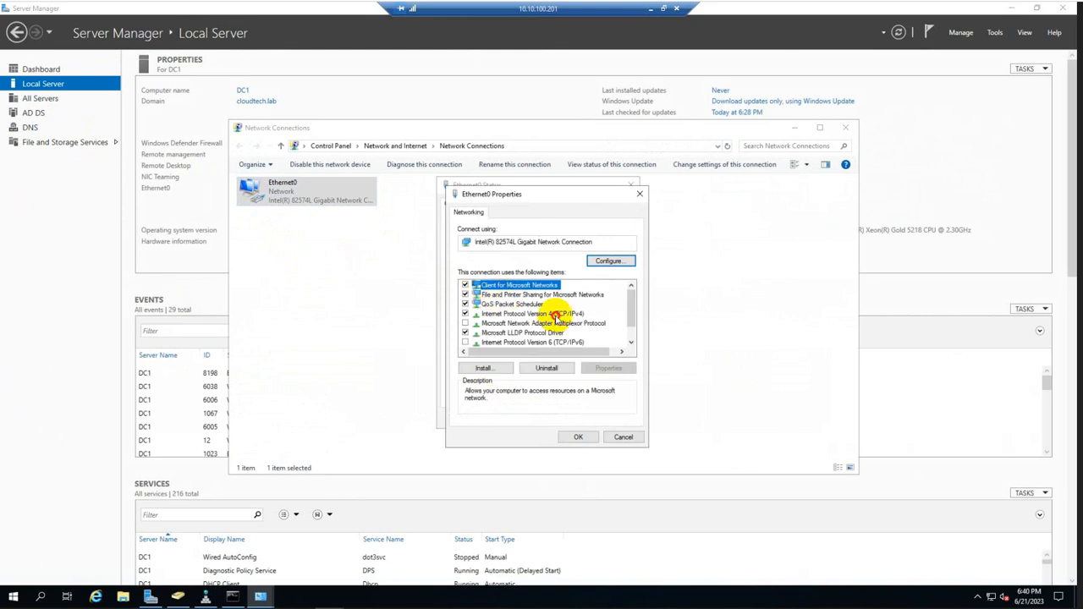
pyautogui.doubleClick(556, 314)
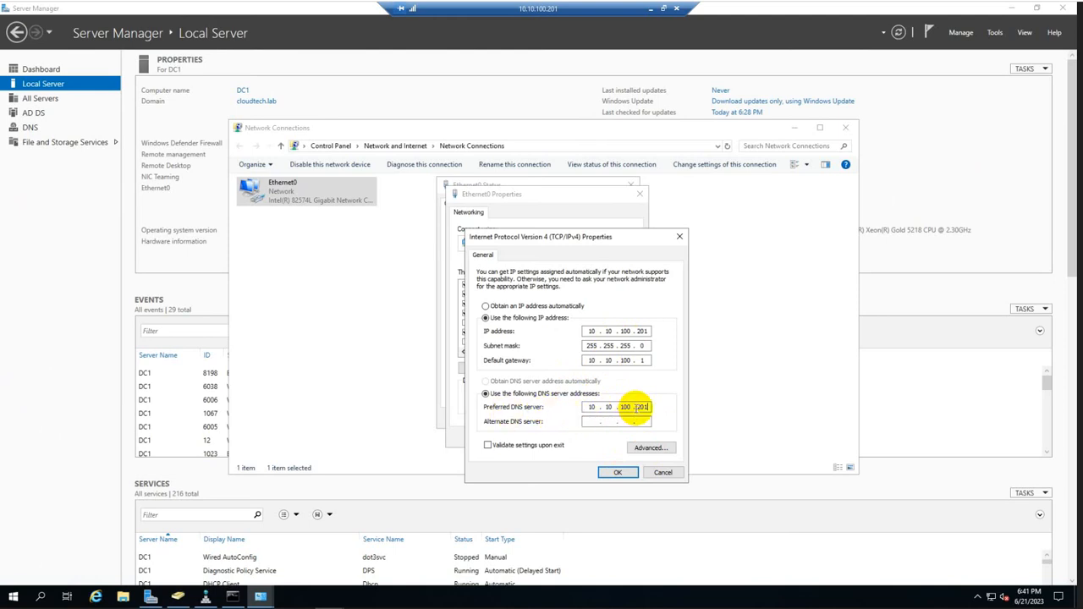
pyautogui.click(622, 474)
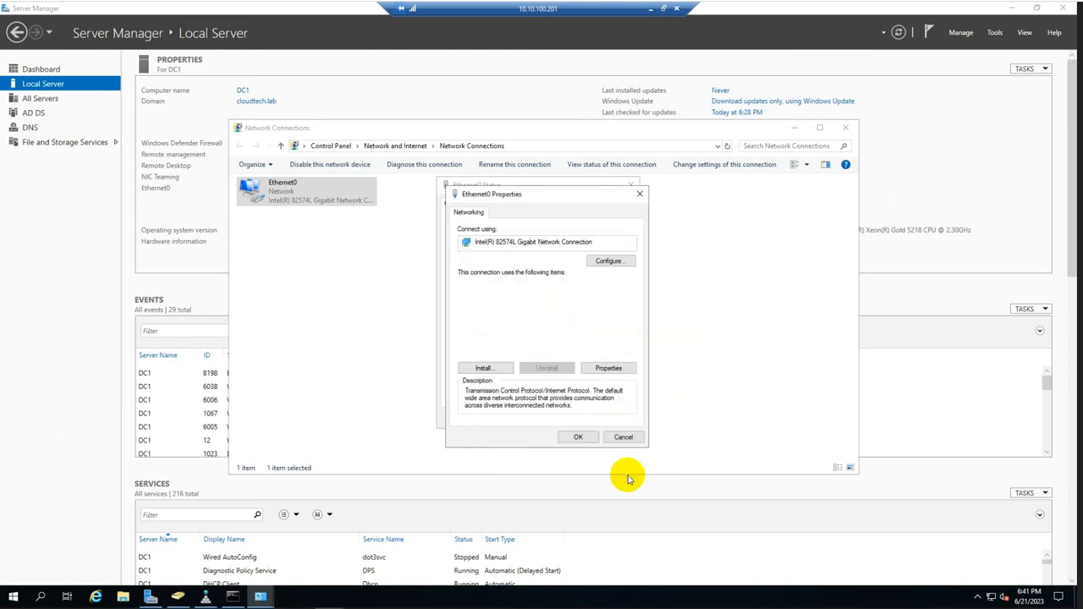
pyautogui.click(583, 438)
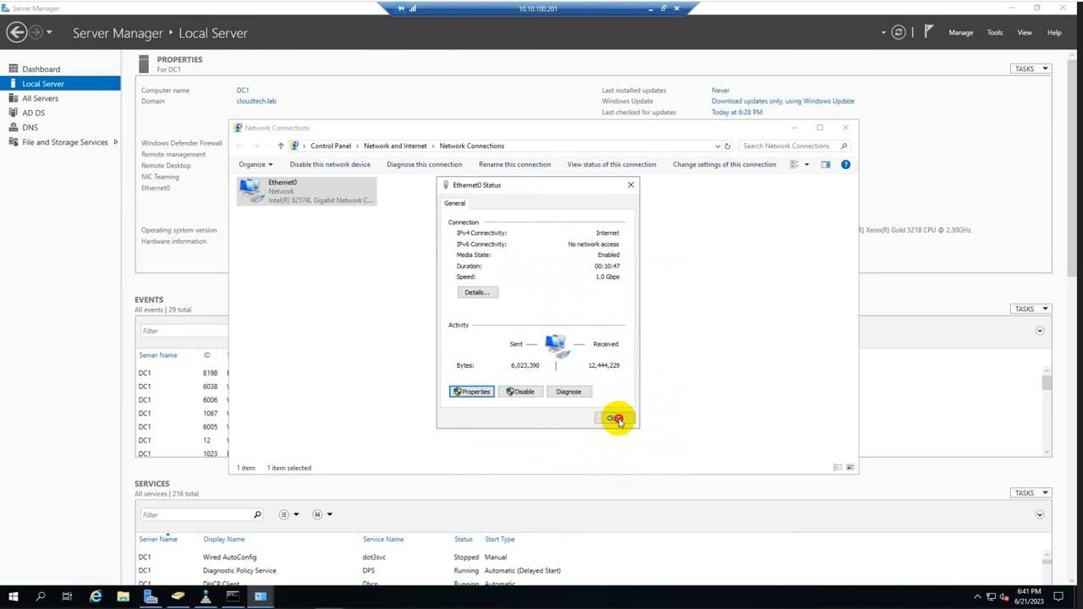
pyautogui.click(615, 418)
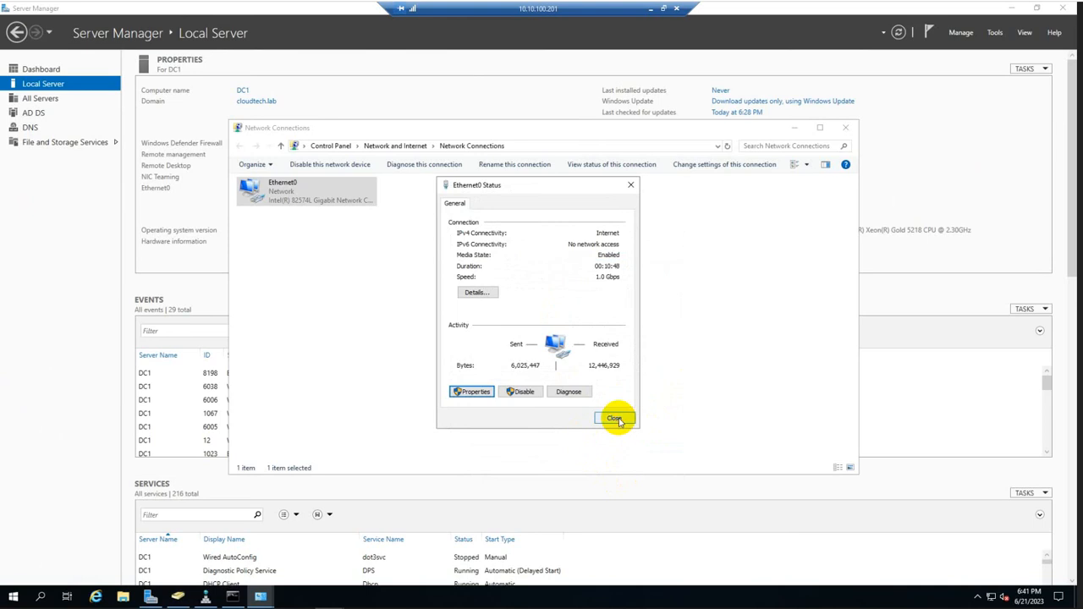
# Return to Command Prompt, quit nslookup, and flush the DNS resolver cache with ipconfig /flushdns
pyautogui.click(233, 597)
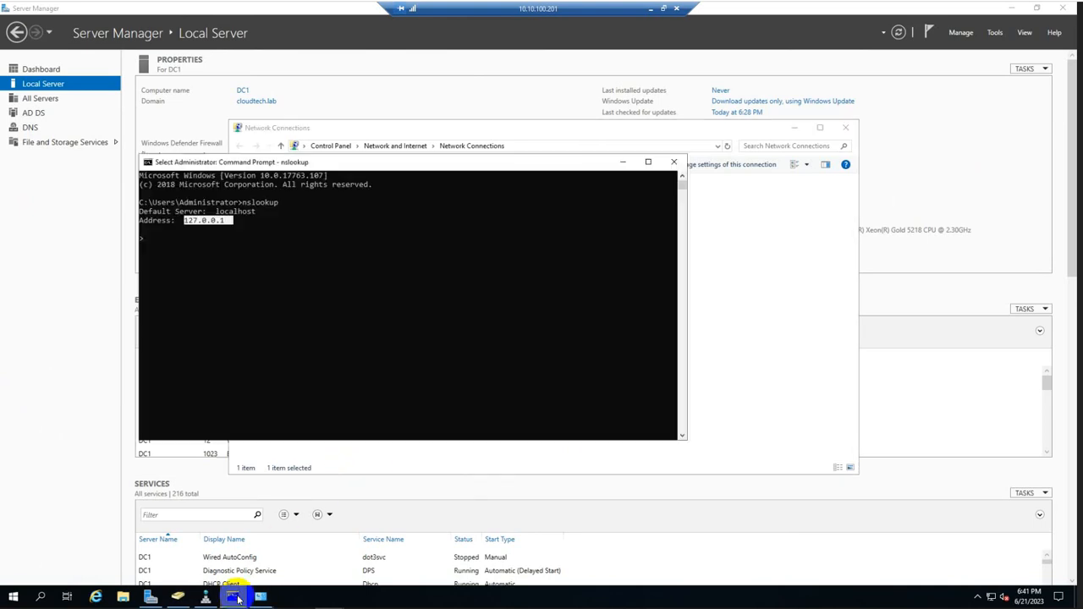
pyautogui.click(353, 249)
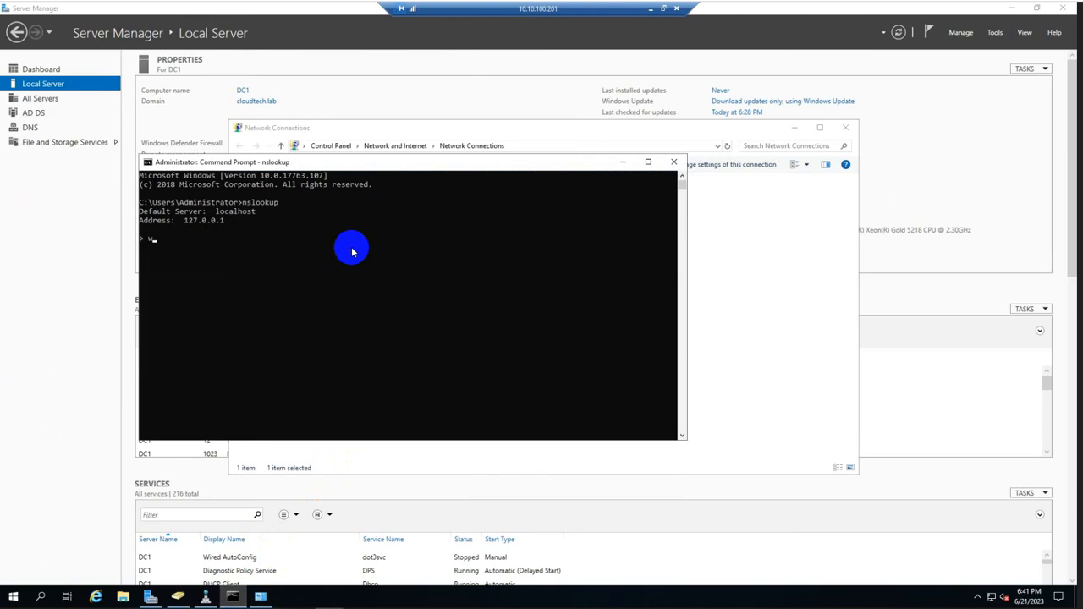
pyautogui.write('quit')
pyautogui.press('Return')
pyautogui.write('ipconfig /')
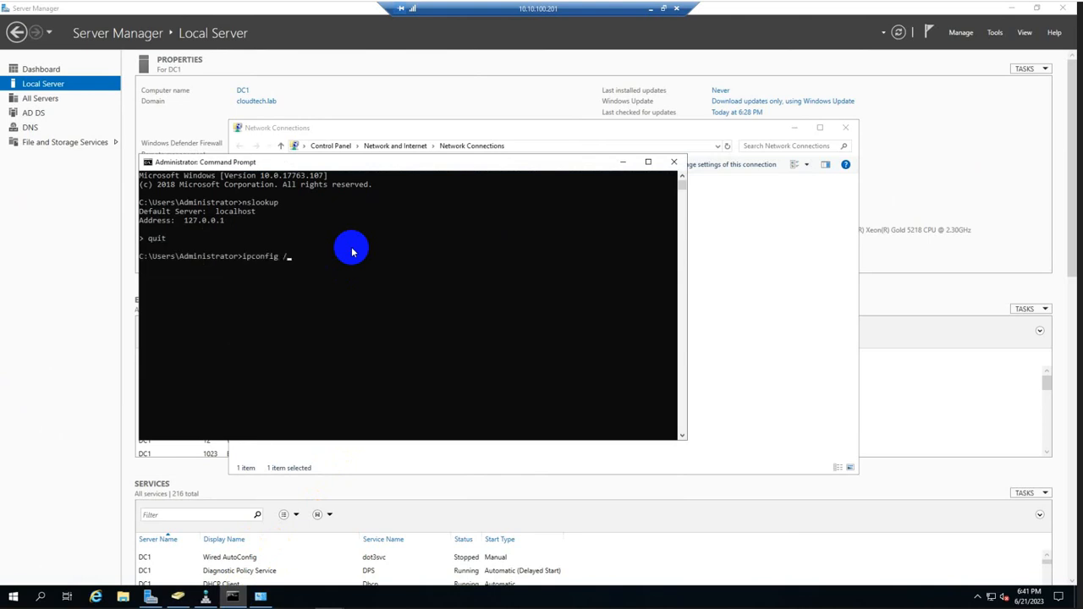
pyautogui.write('flushdns')
pyautogui.press('Return')
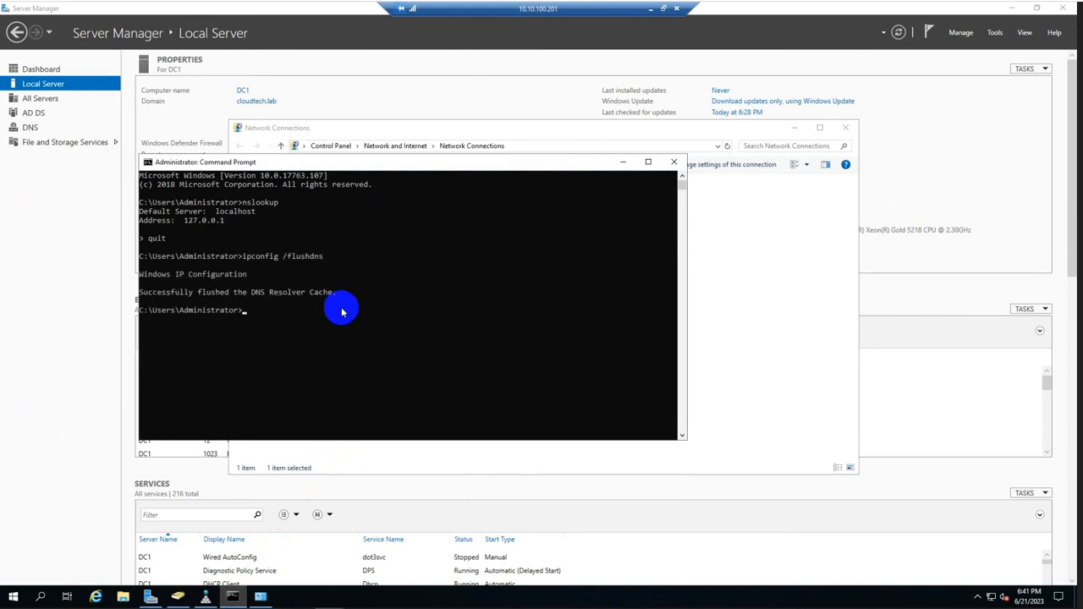
# Run nslookup again and examine the default DNS server's name and address
pyautogui.write('nslookup')
pyautogui.press('Return')
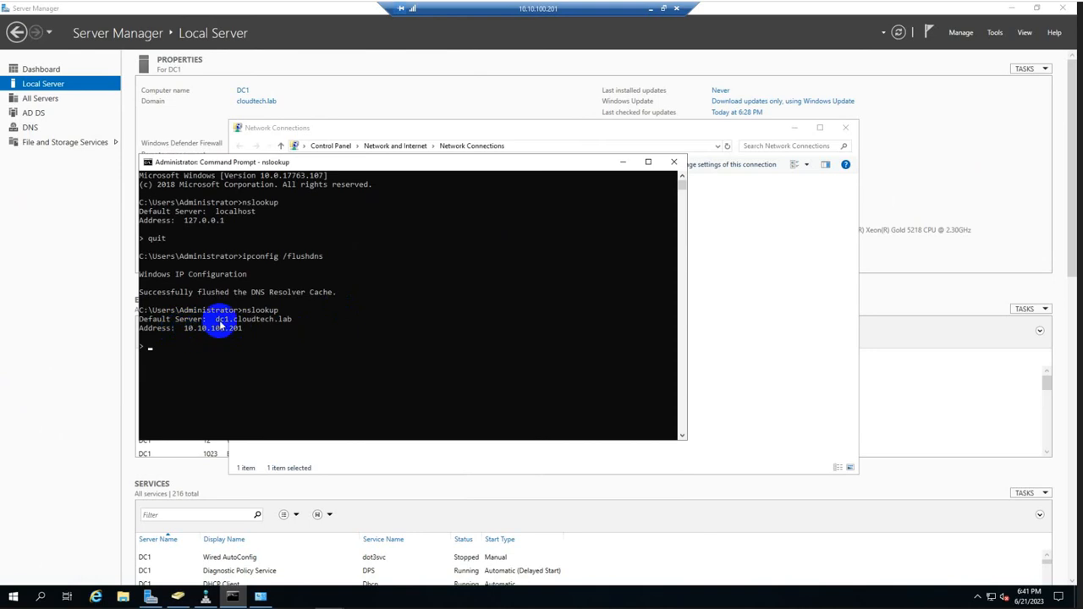
pyautogui.moveTo(219, 321); pyautogui.dragTo(289, 322)
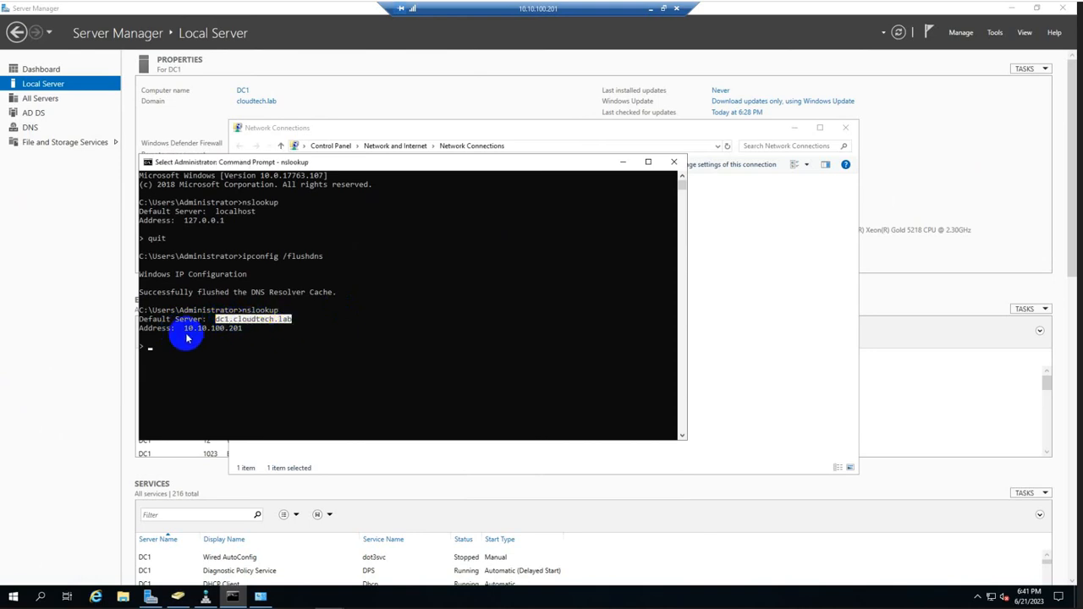
pyautogui.moveTo(185, 330); pyautogui.dragTo(269, 330)
pyautogui.click(303, 321)
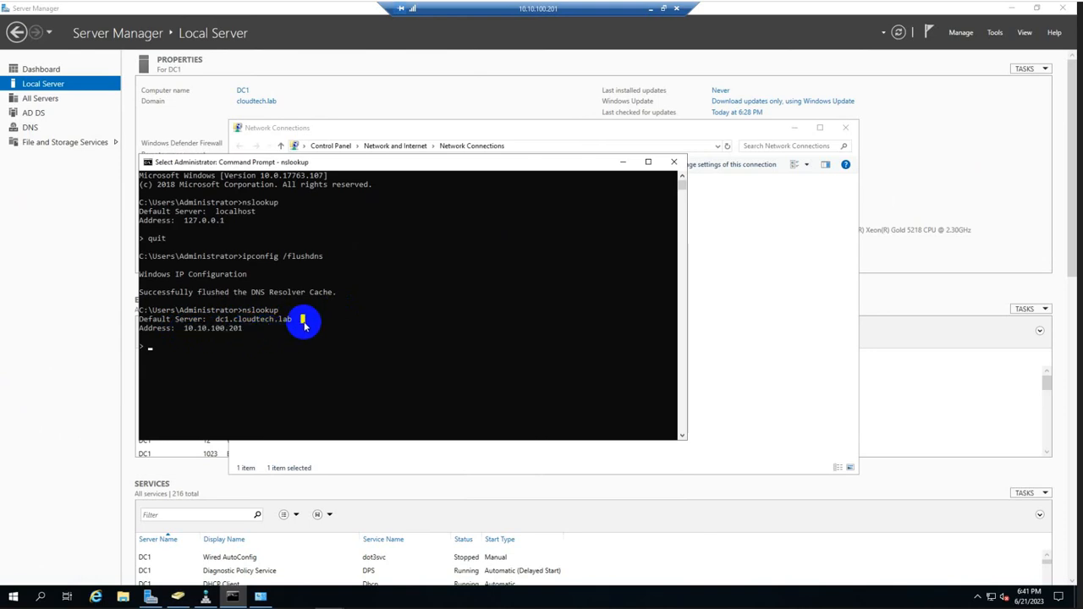